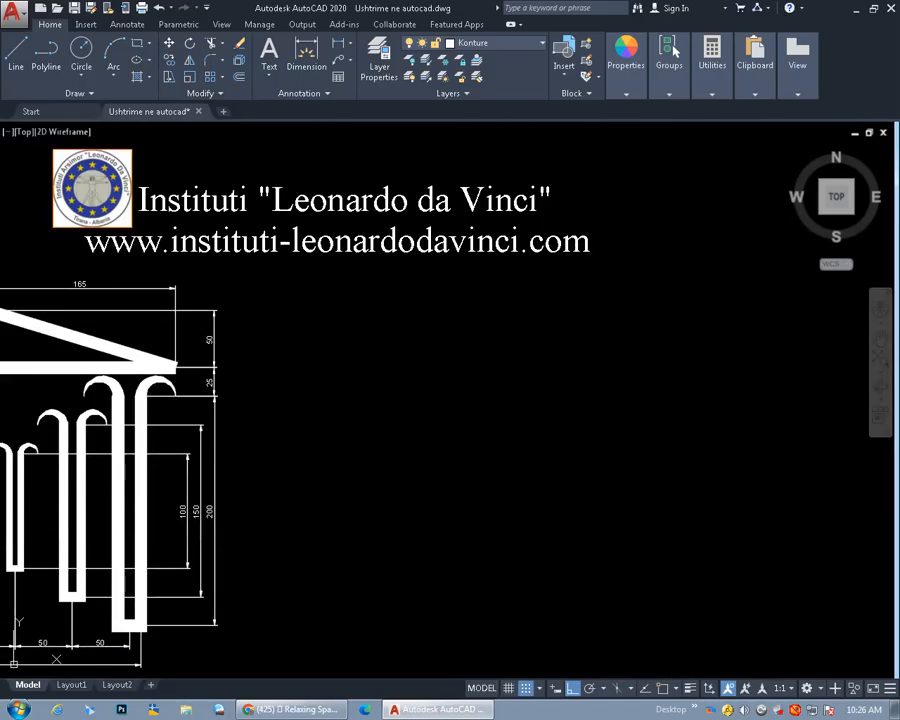
Show the command line and start a polyline in the empty area beside the temple, with starting width 0 and ending width 10
key("ctrl+9")
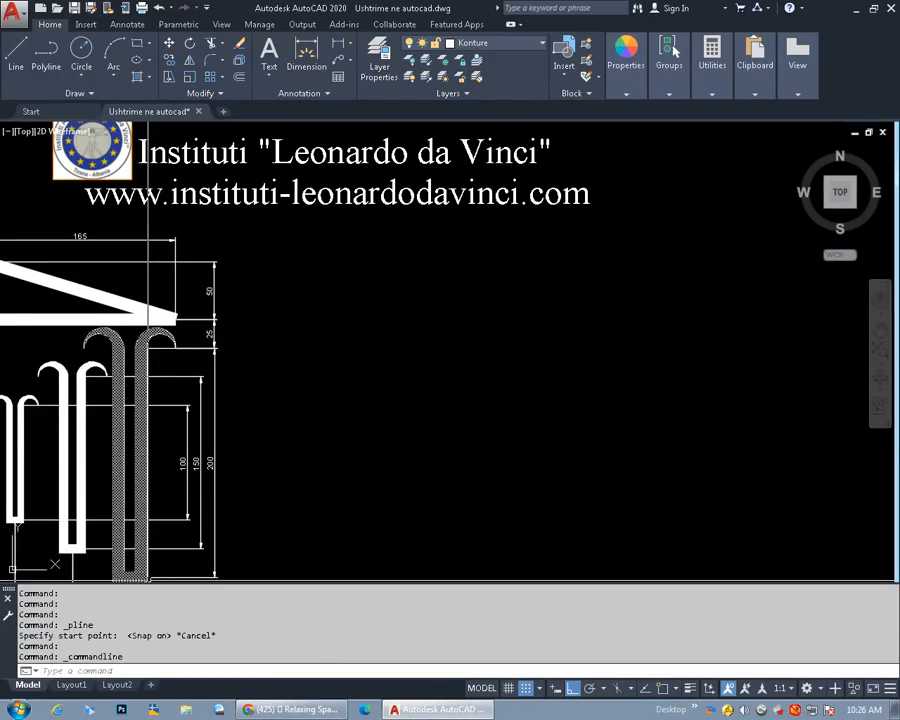
left_click(47, 50)
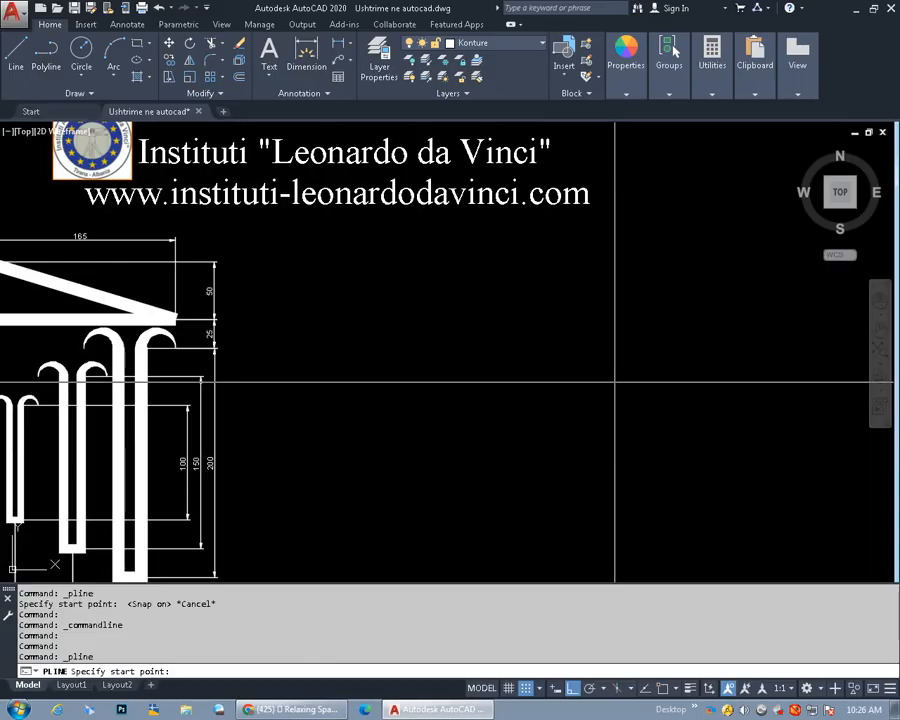
scroll(506, 367, "down", 4)
left_click(538, 351)
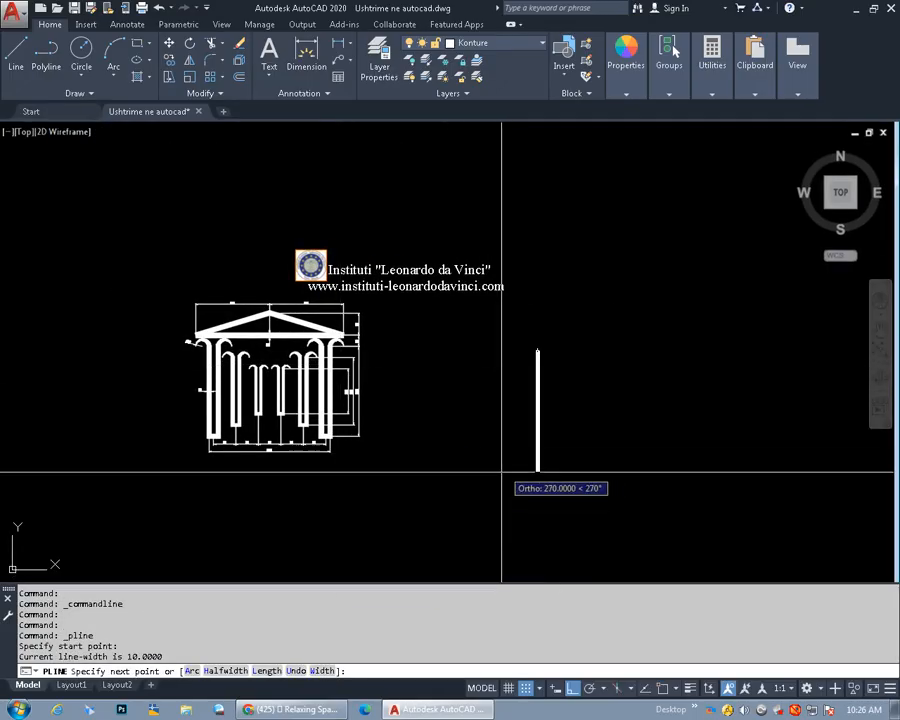
left_click(322, 671)
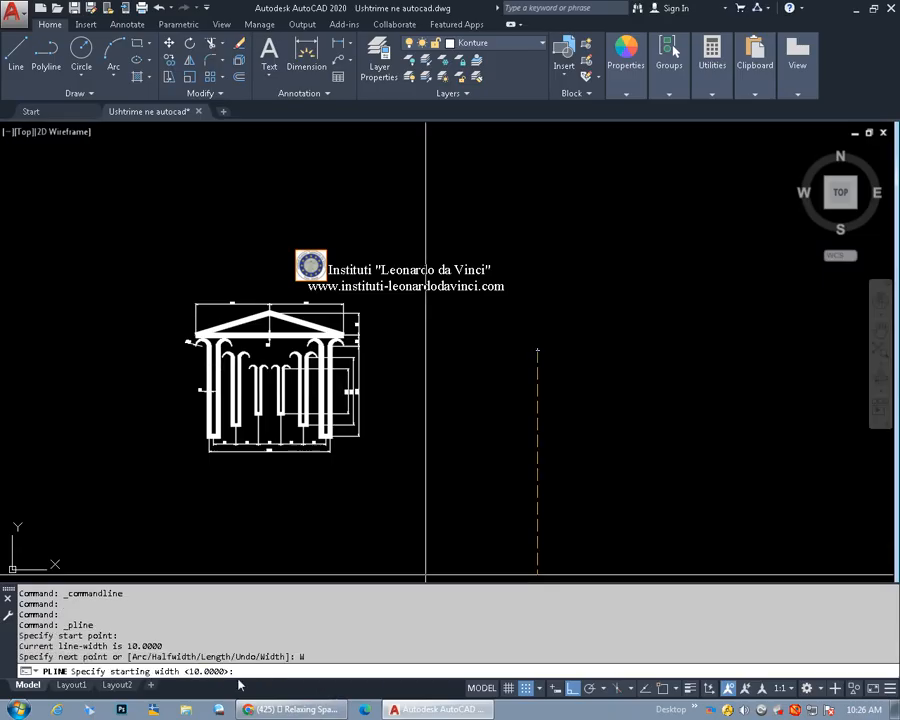
type("0")
key("Return")
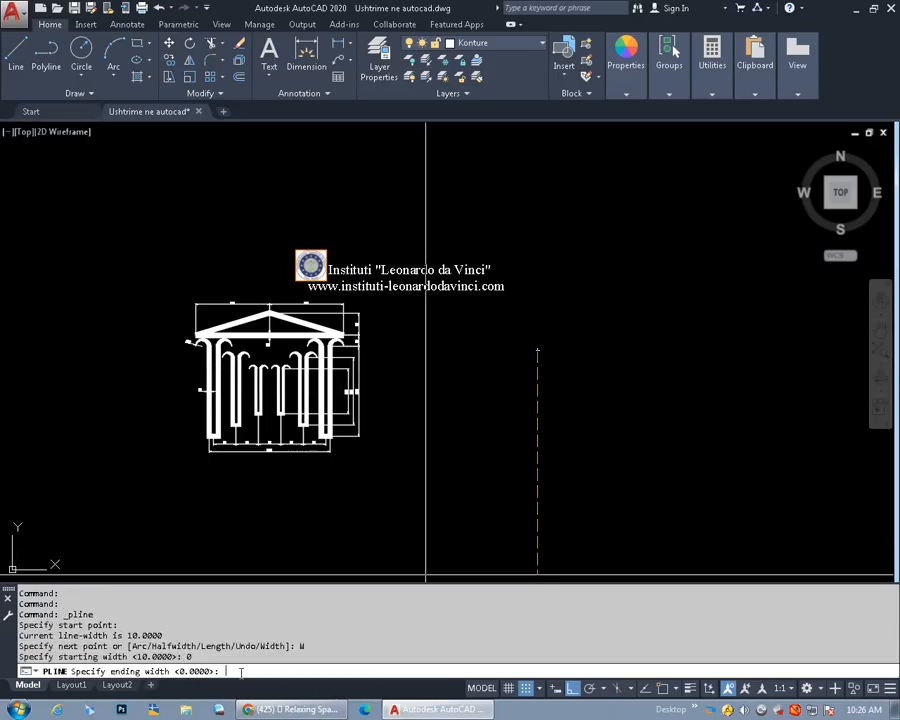
type("10")
key("Return")
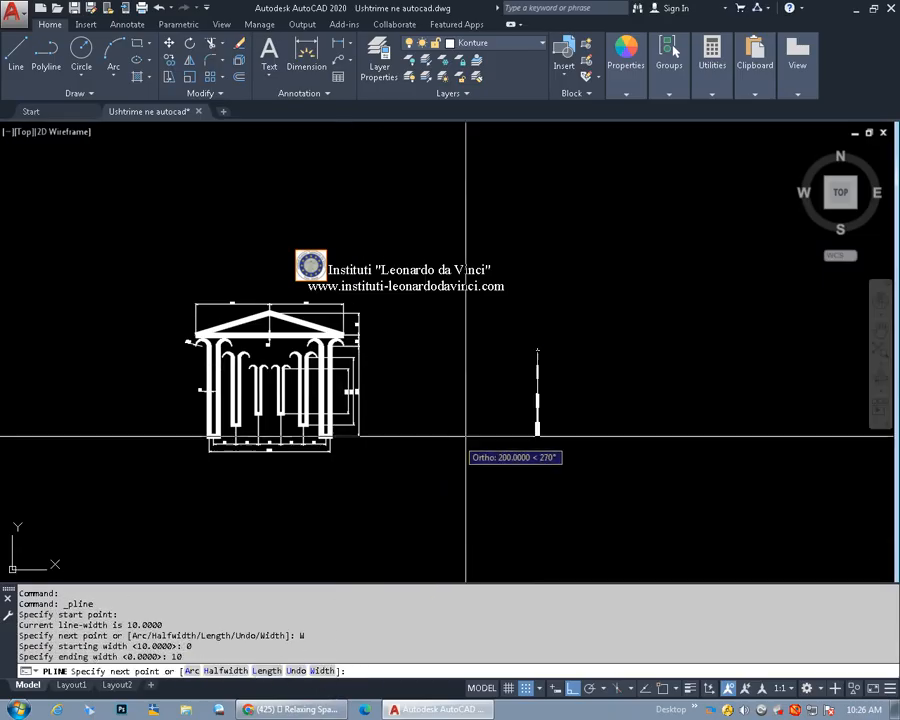
Switch the polyline to arc mode and set the arc's radius to 15, as dimensioned on the reference column's capital
scroll(570, 365, "up", 5)
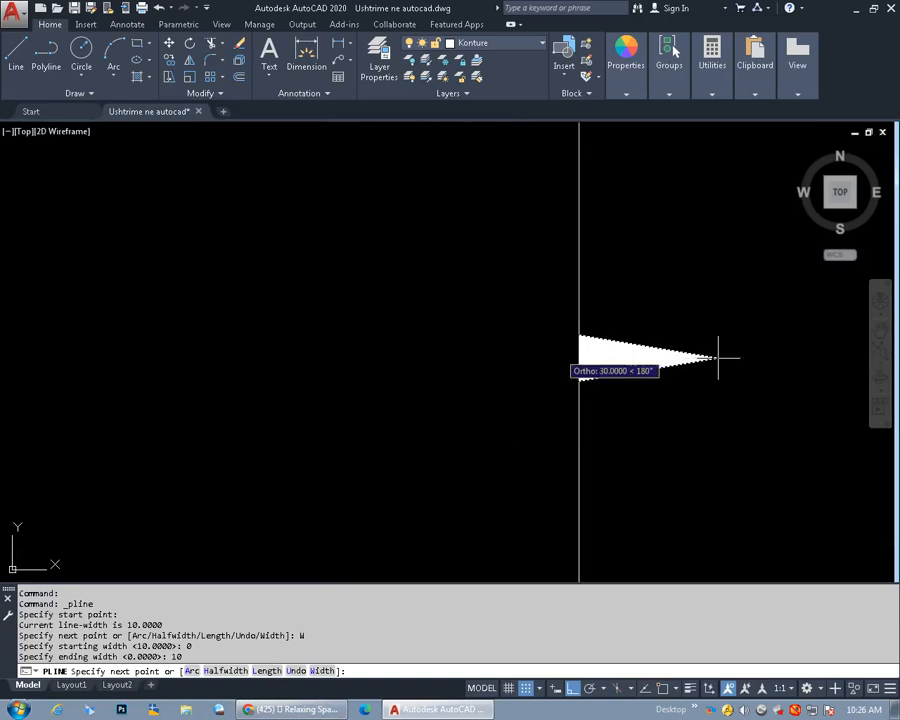
left_click(194, 671)
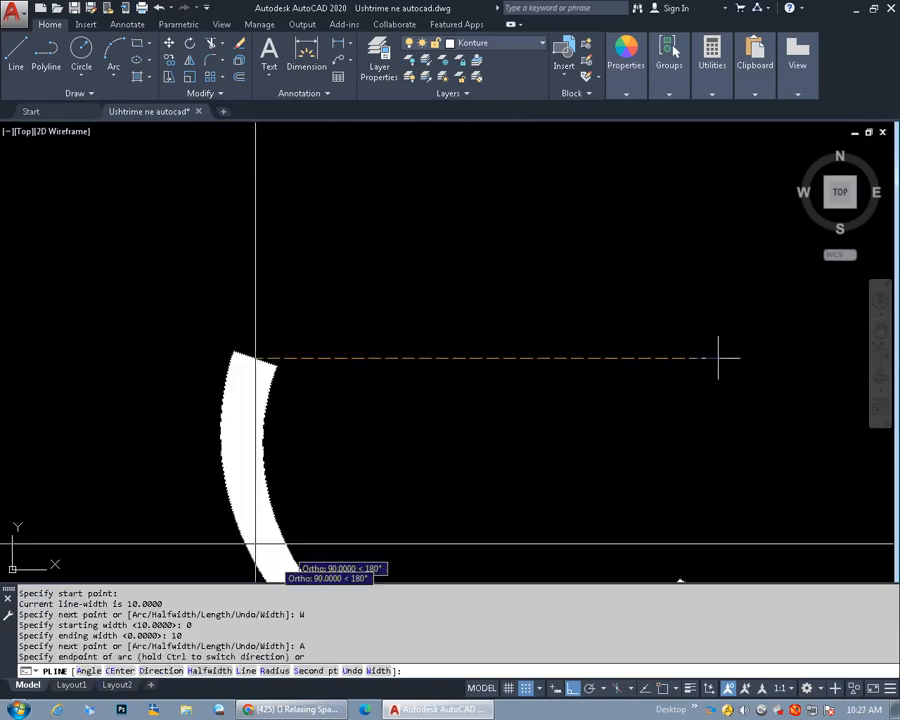
left_click(270, 671)
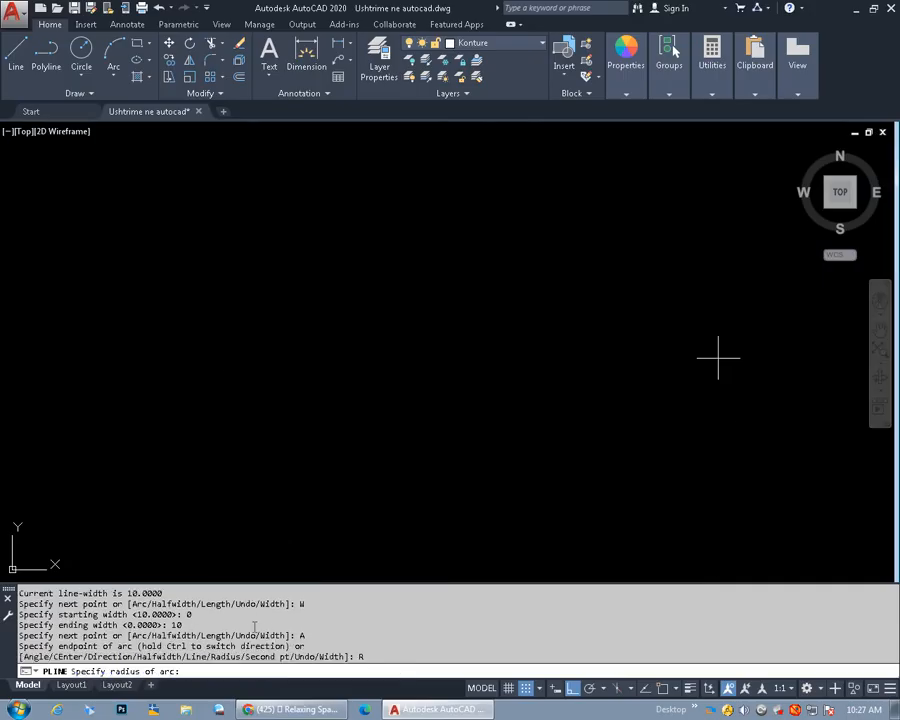
scroll(314, 512, "down", 4)
scroll(15, 452, "up", 7)
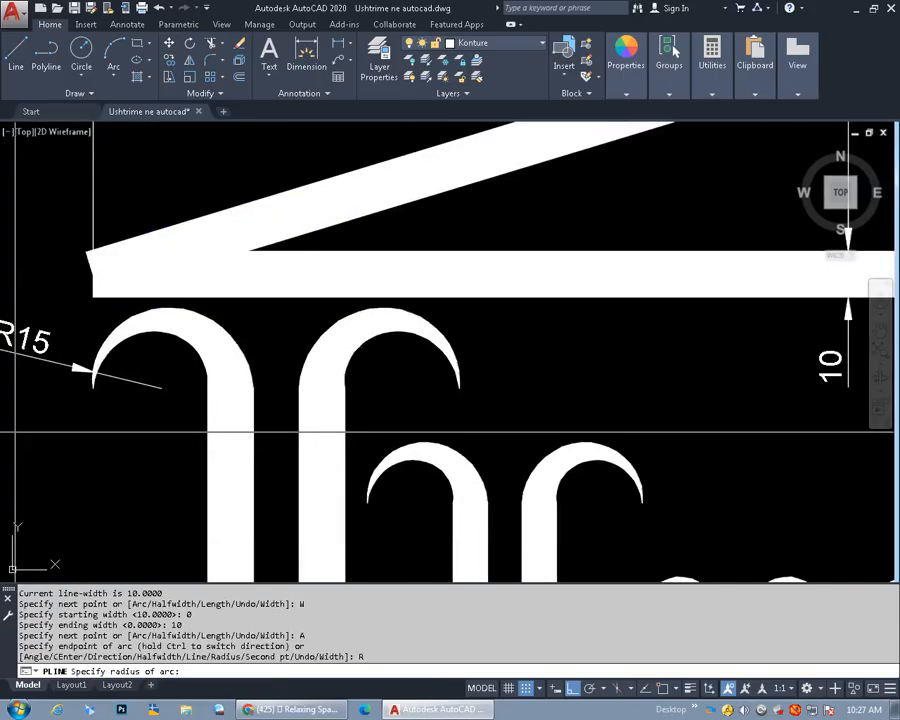
middle_click_drag(14, 430, 144, 441)
scroll(262, 412, "down", 12)
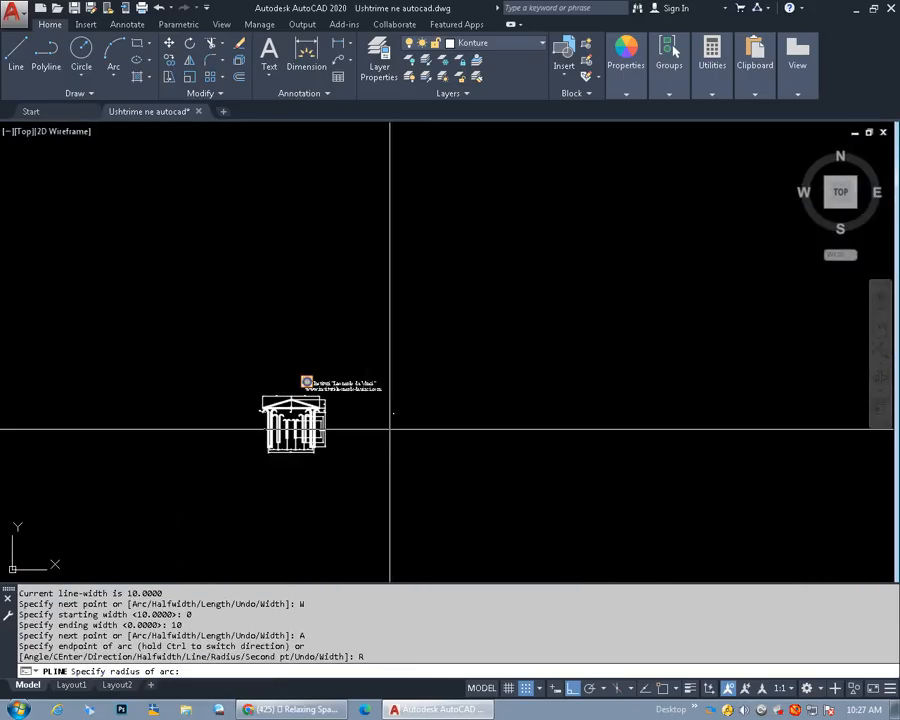
scroll(388, 412, "up", 8)
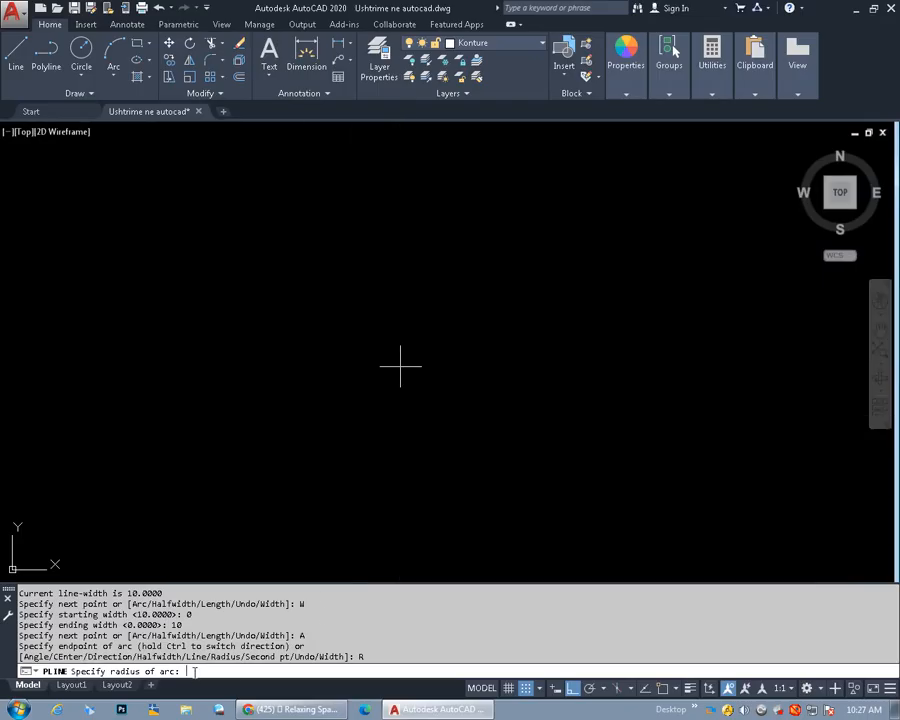
type("15")
key("Return")
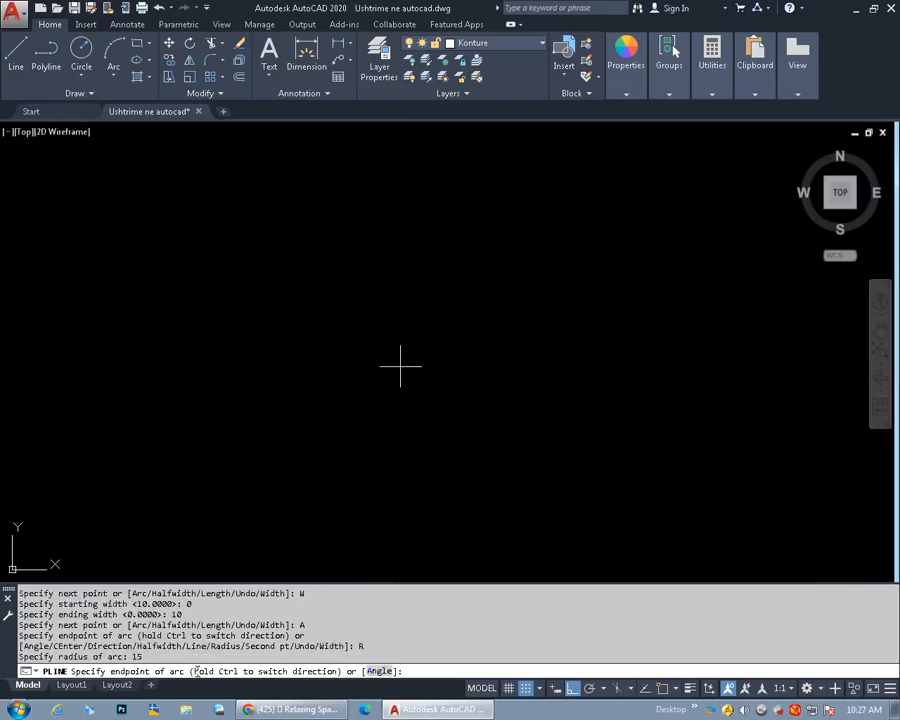
Complete the tapered capital arc with an included angle of 180° and its chord pointing horizontally left
type("a")
key("Return")
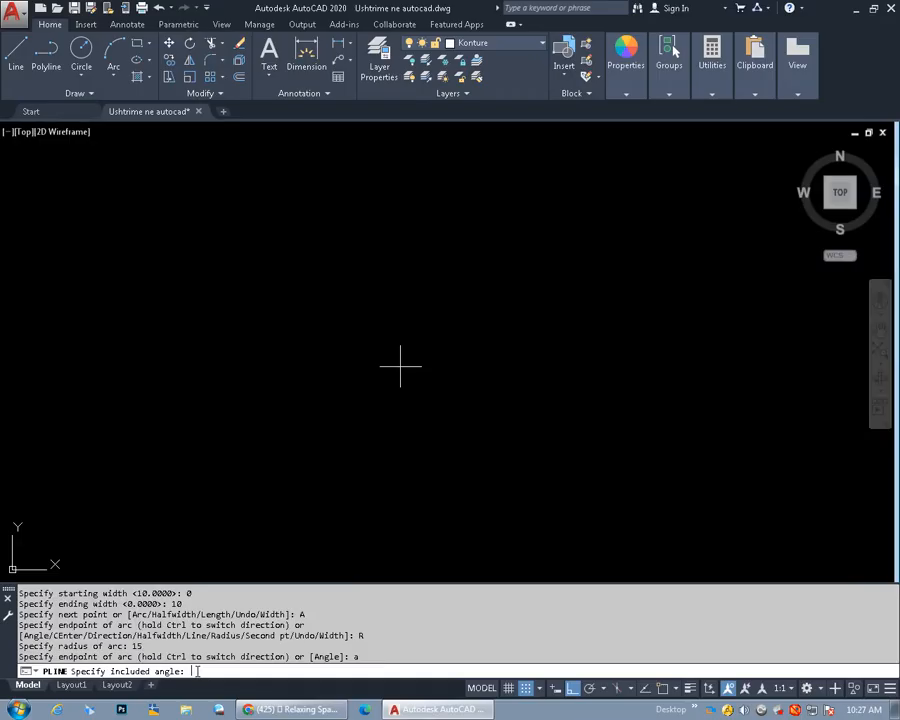
type("180")
key("Return")
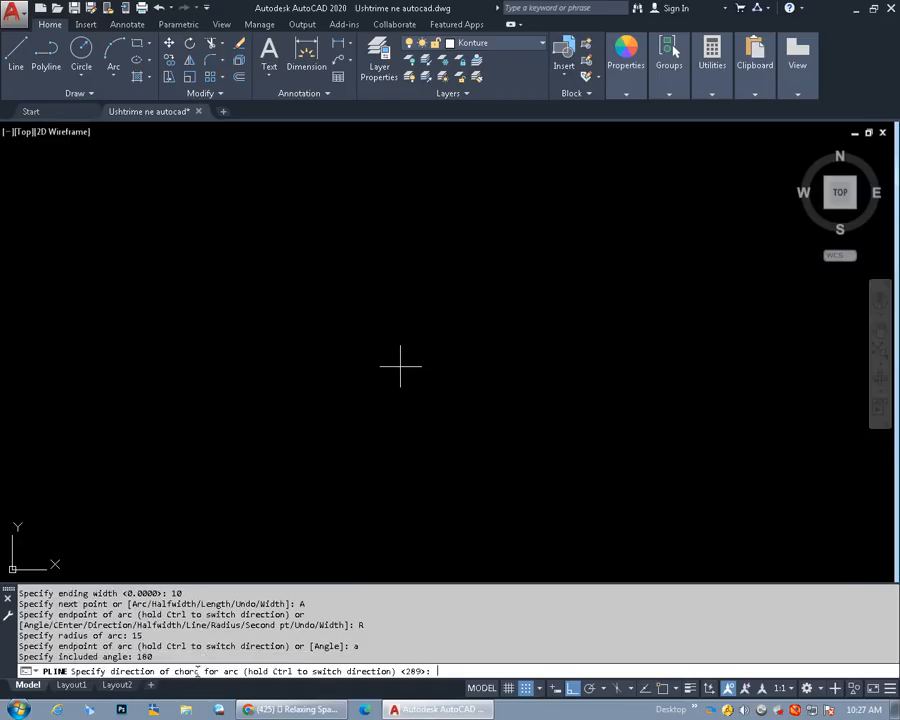
scroll(236, 425, "up", 6)
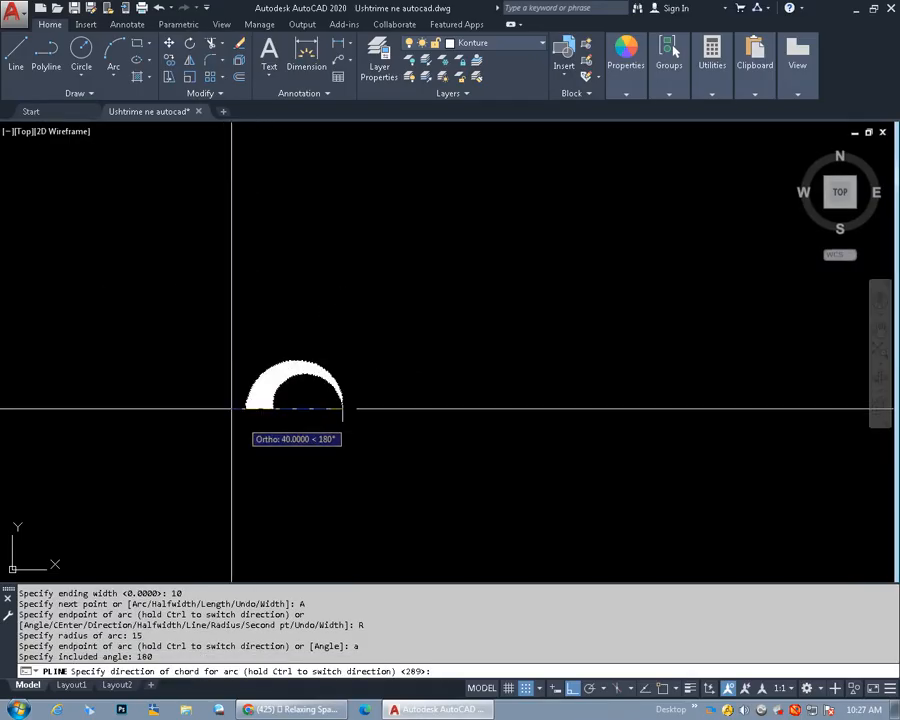
left_click(233, 408)
scroll(316, 493, "down", 6)
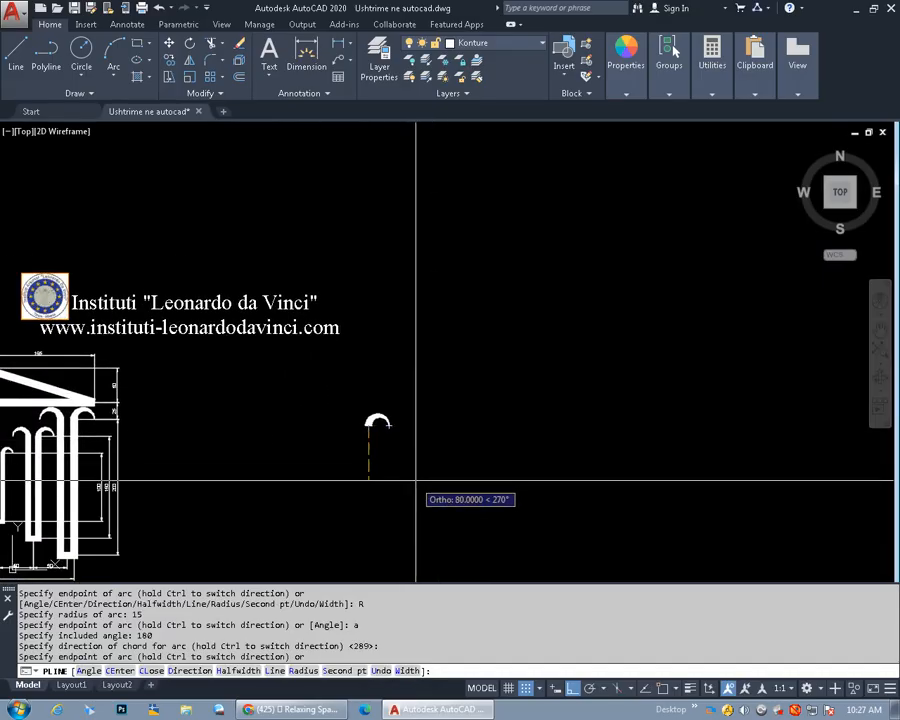
Continue the polyline with straight segments for the column shaft: 200 down, 20 left and 200 up
left_click(273, 671)
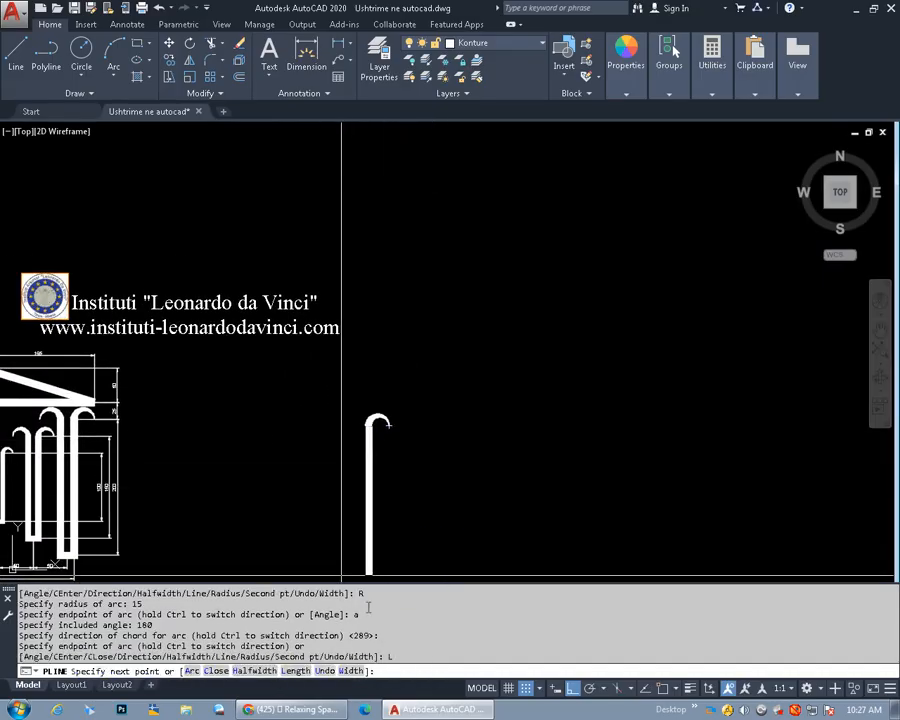
type("2")
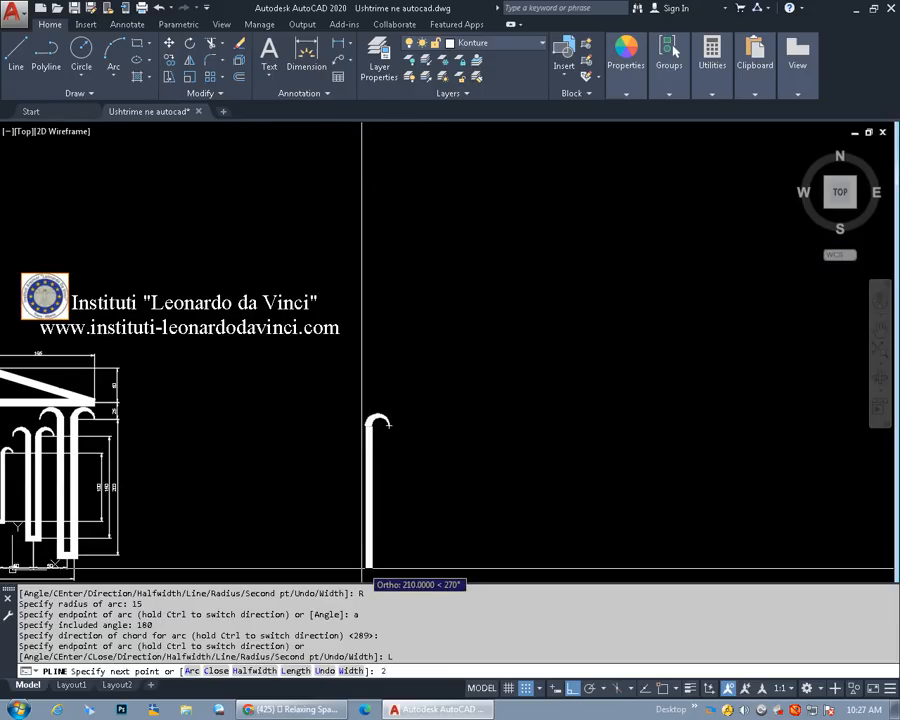
type("00")
key("Return")
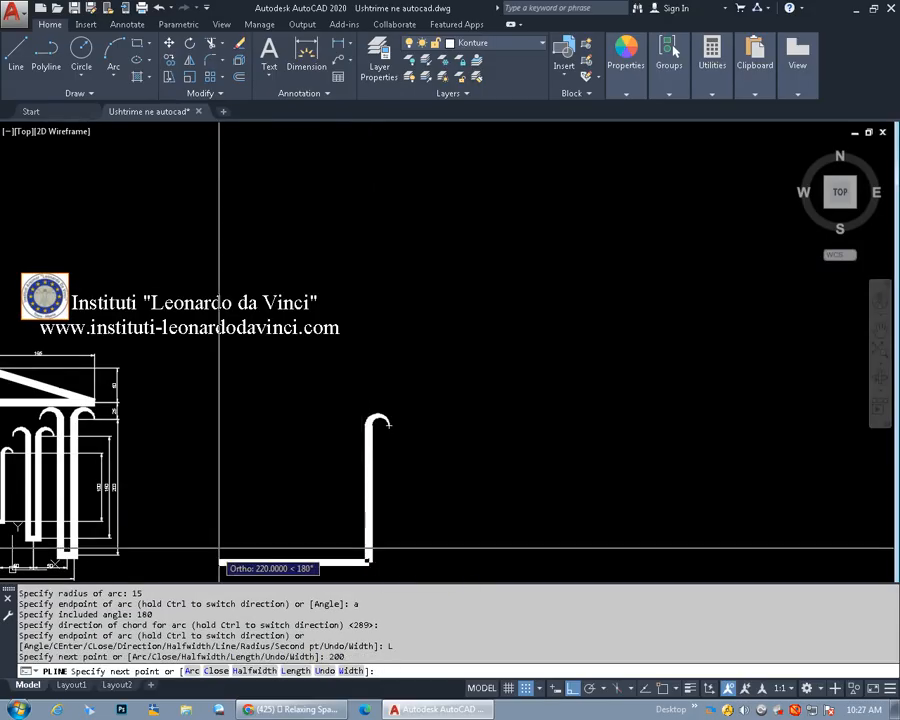
type("20")
key("Return")
type("2")
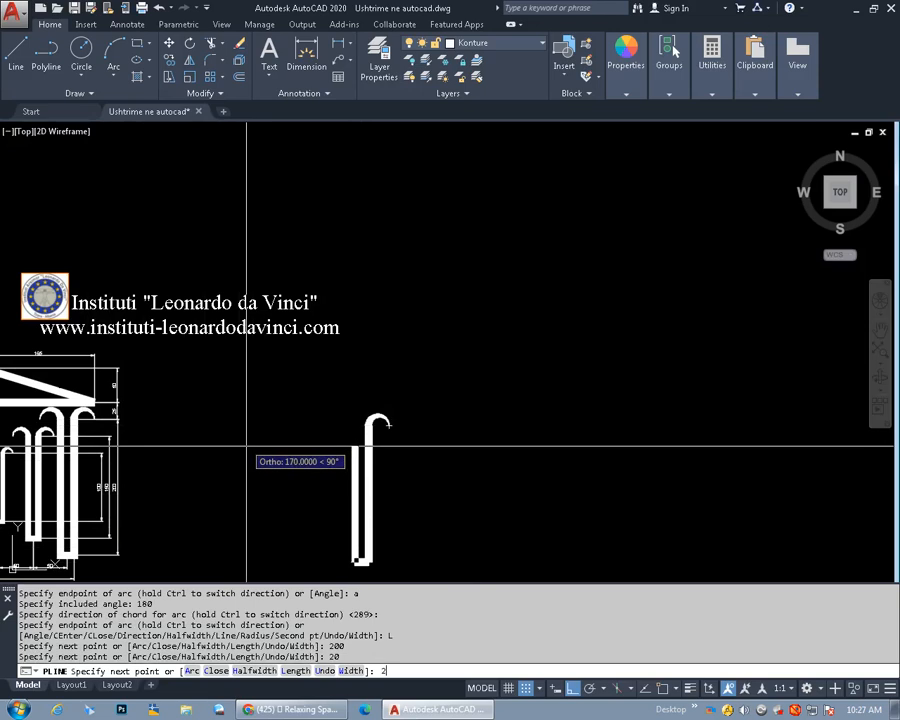
type("00")
key("Return")
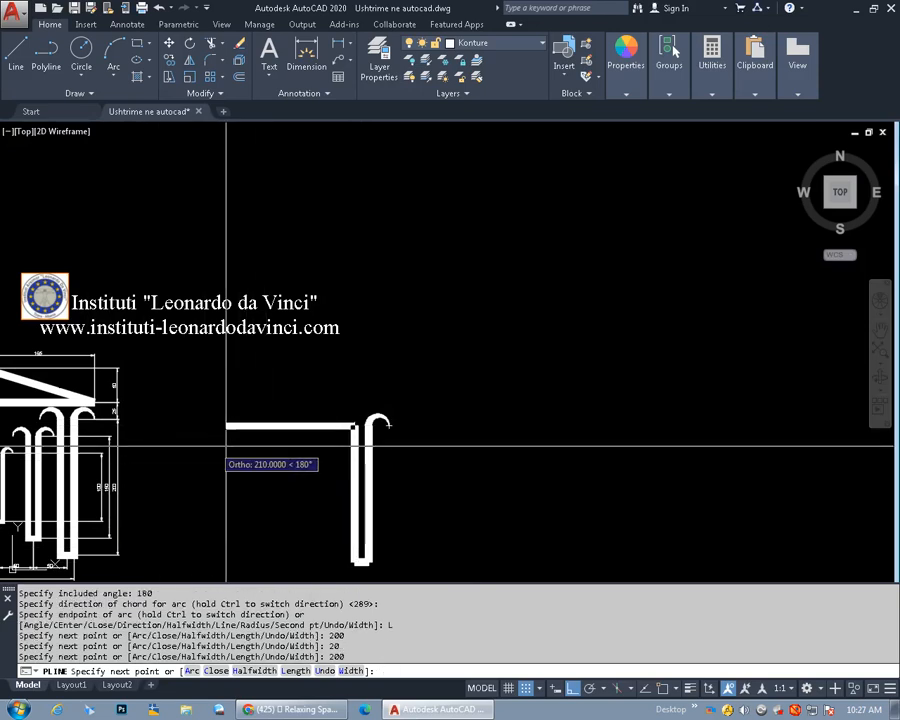
Switch the polyline back to arc mode at the shaft's upper end, with starting width 10 and ending width 0
scroll(275, 432, "up", 2)
scroll(273, 432, "up", 2)
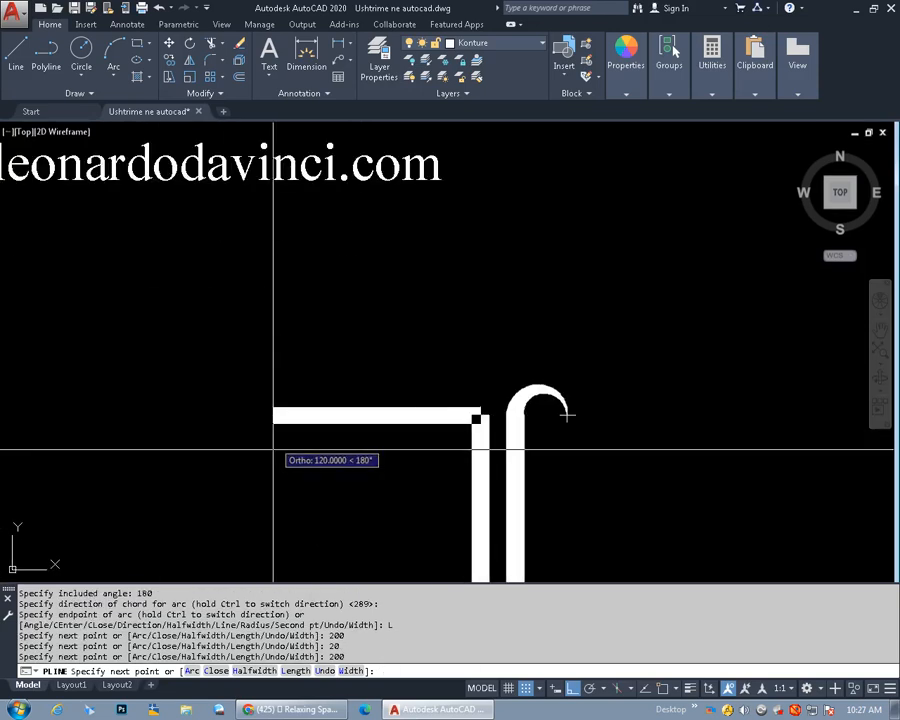
left_click(188, 671)
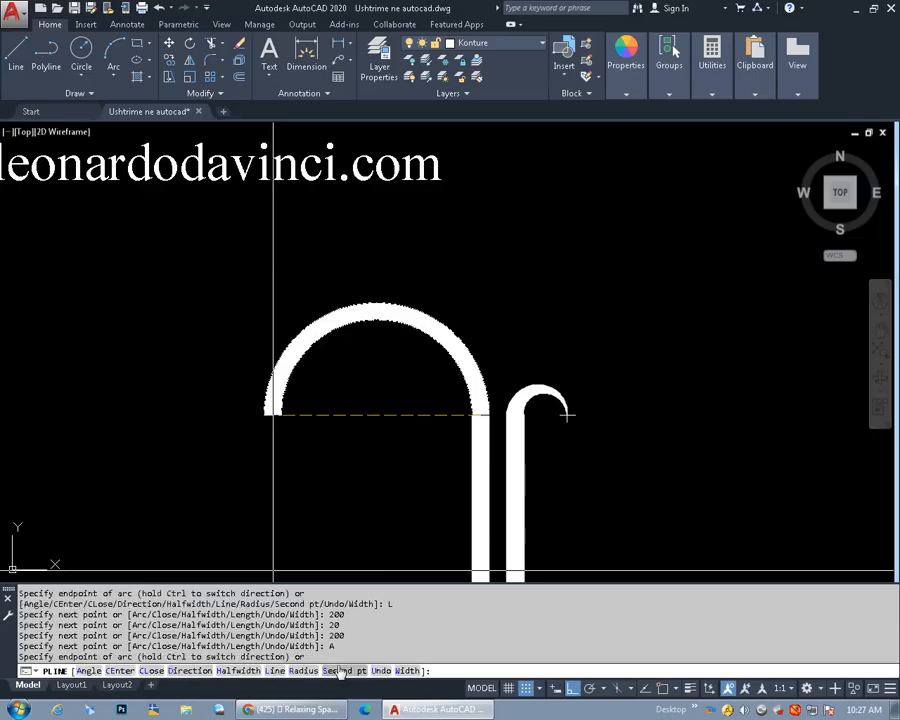
left_click(406, 671)
type("10")
key("Return")
type("0")
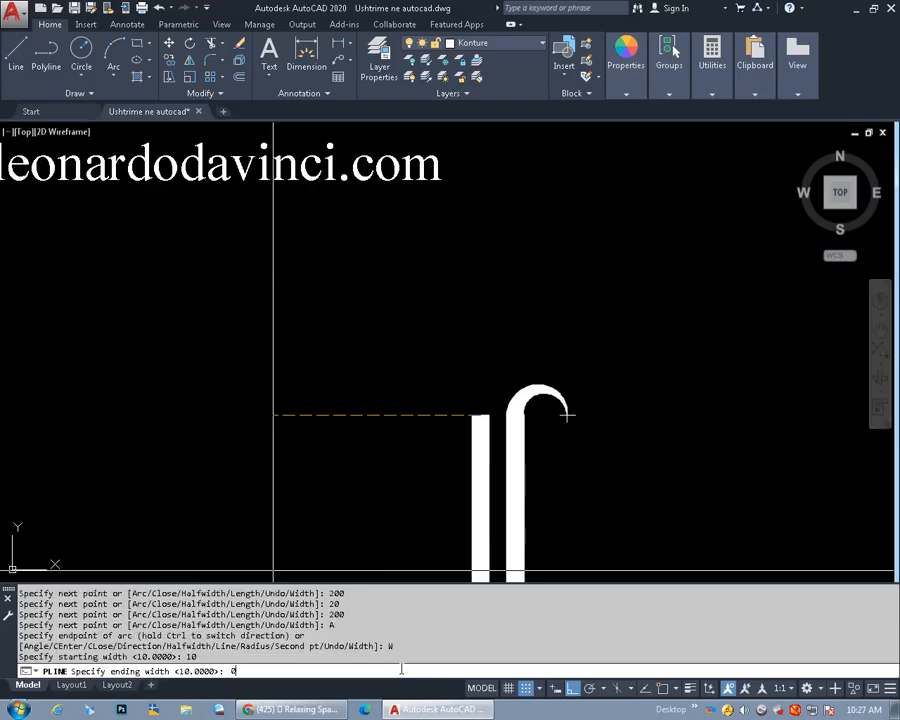
key("Return")
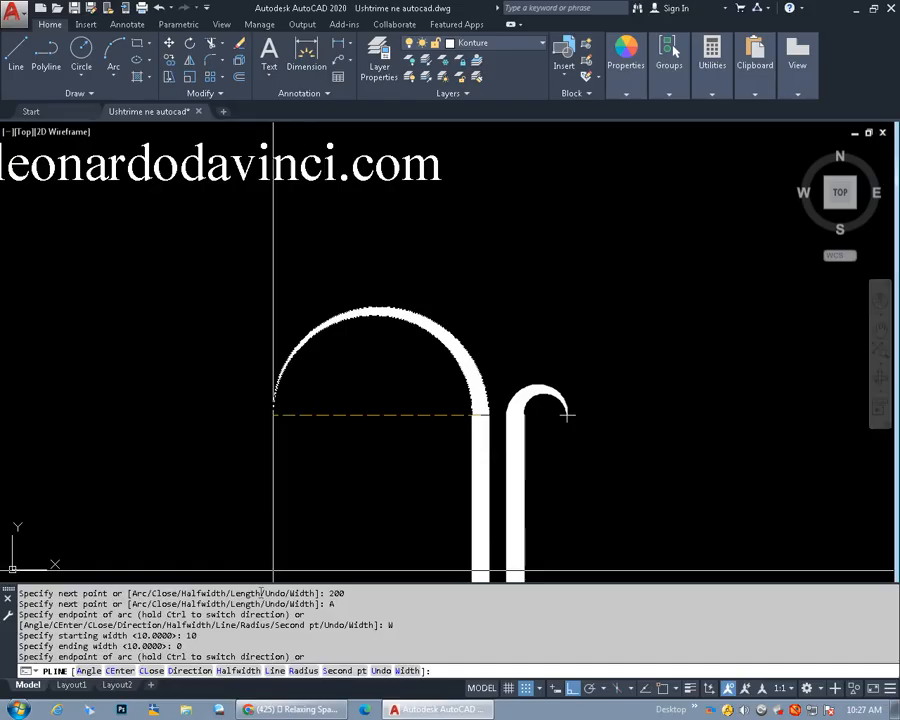
Draw the second capital arc with radius 15, included angle 180° and its chord pointing left, and end the polyline
left_click(303, 671)
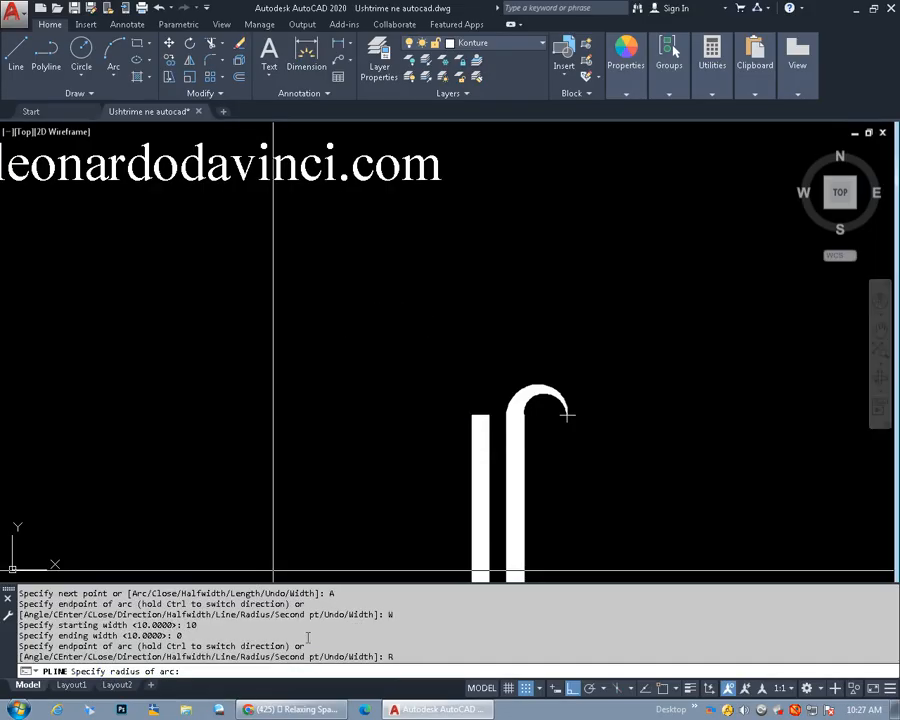
type("15")
key("Return")
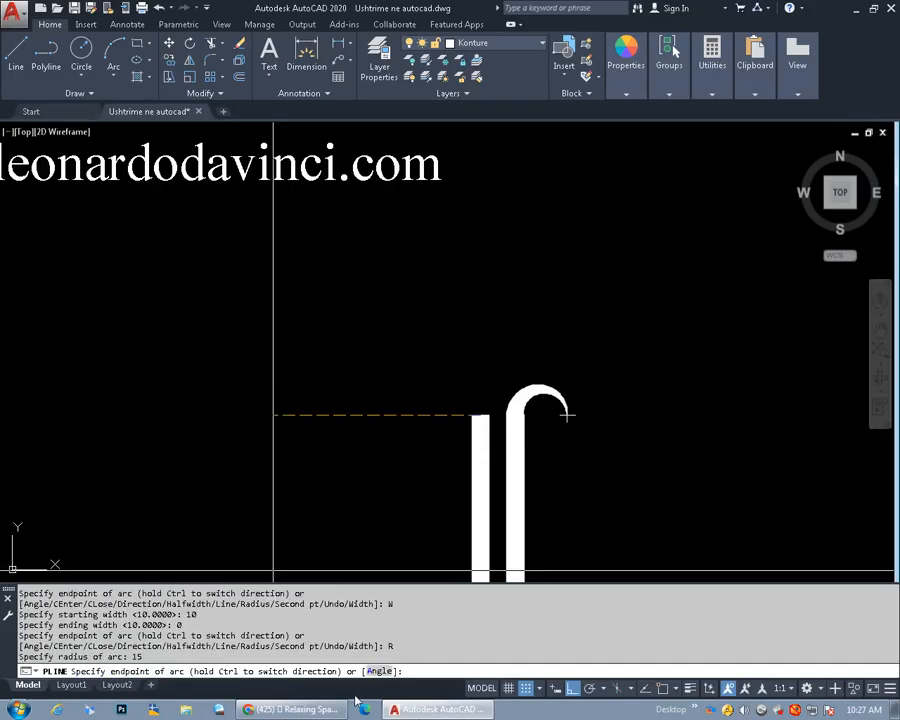
left_click(378, 671)
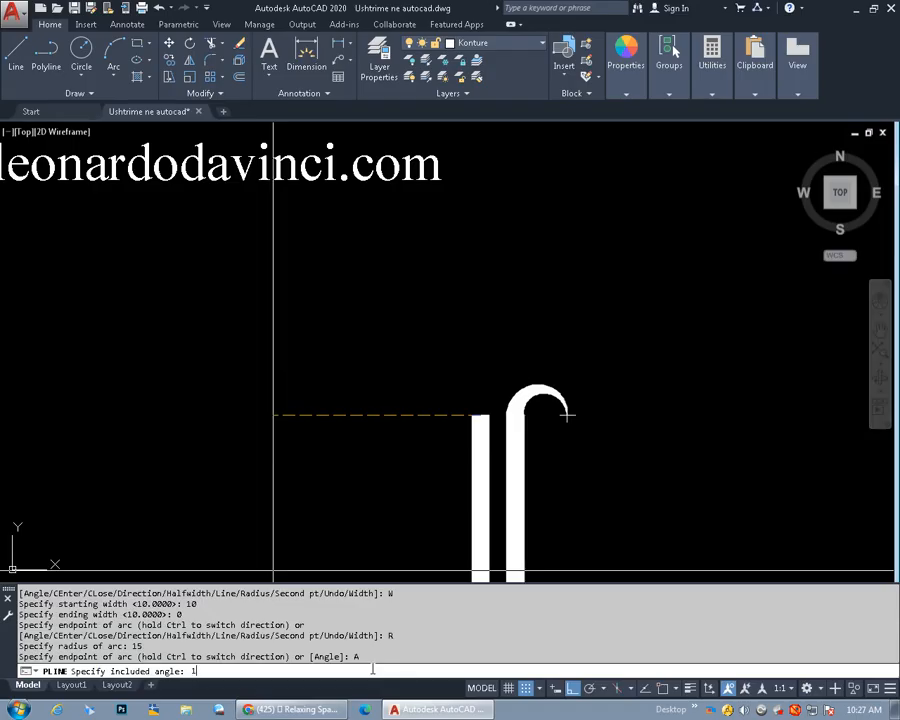
type("180")
key("Return")
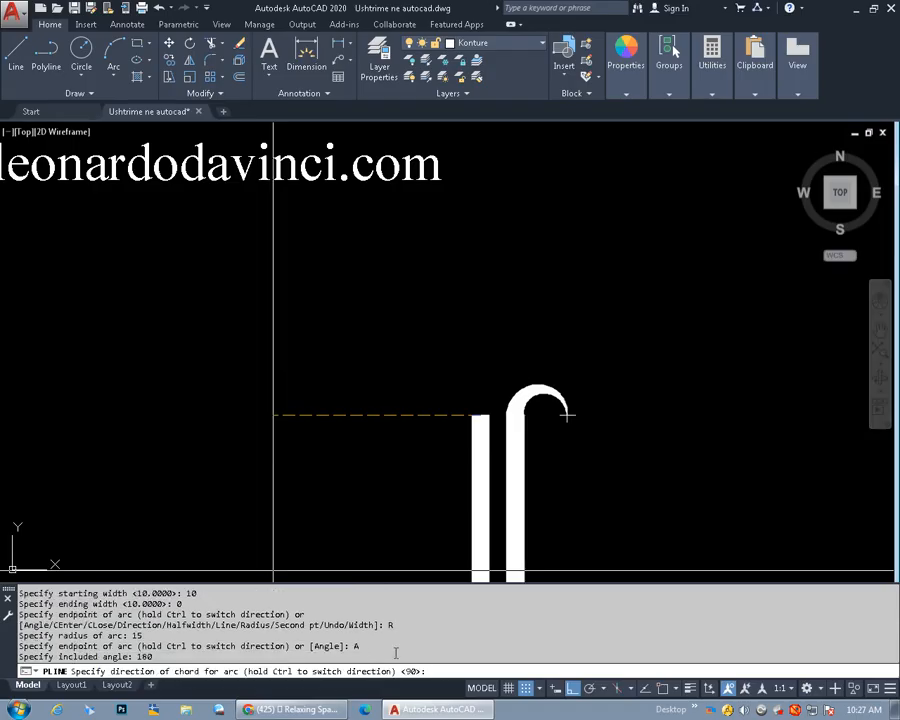
left_click(429, 414)
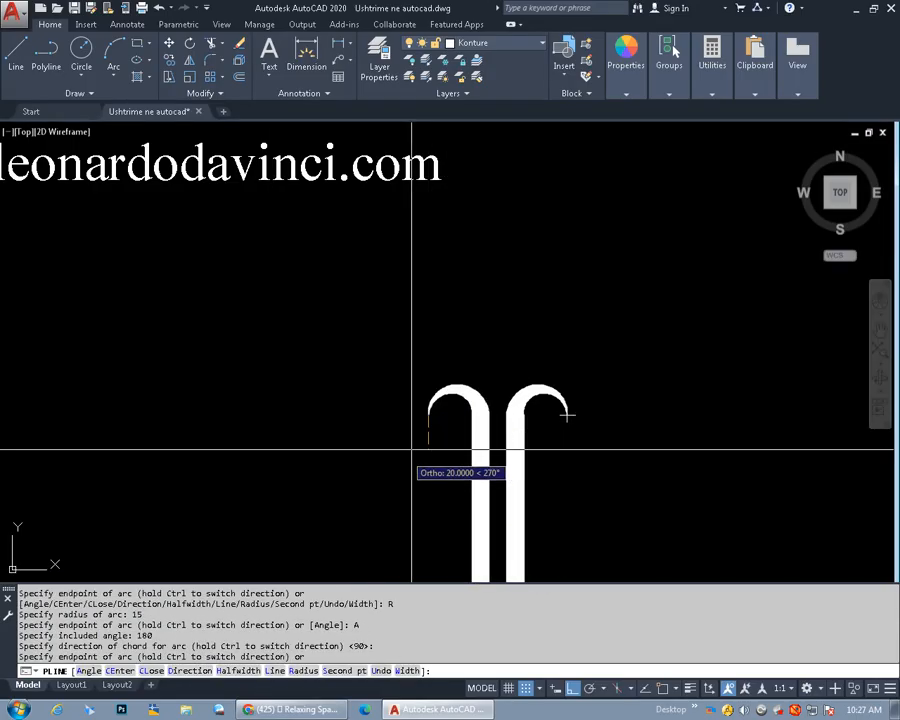
scroll(411, 450, "down", 1)
key("Return")
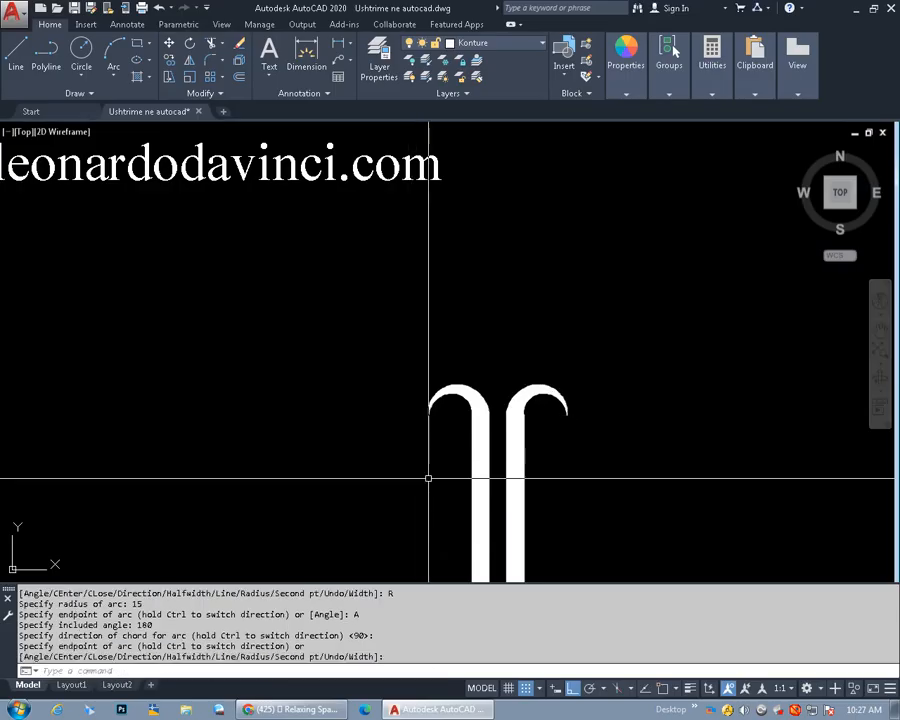
Move the finished column horizontally about 60 to the right, farther from the reference drawing
scroll(434, 480, "down", 2)
scroll(437, 431, "down", 2)
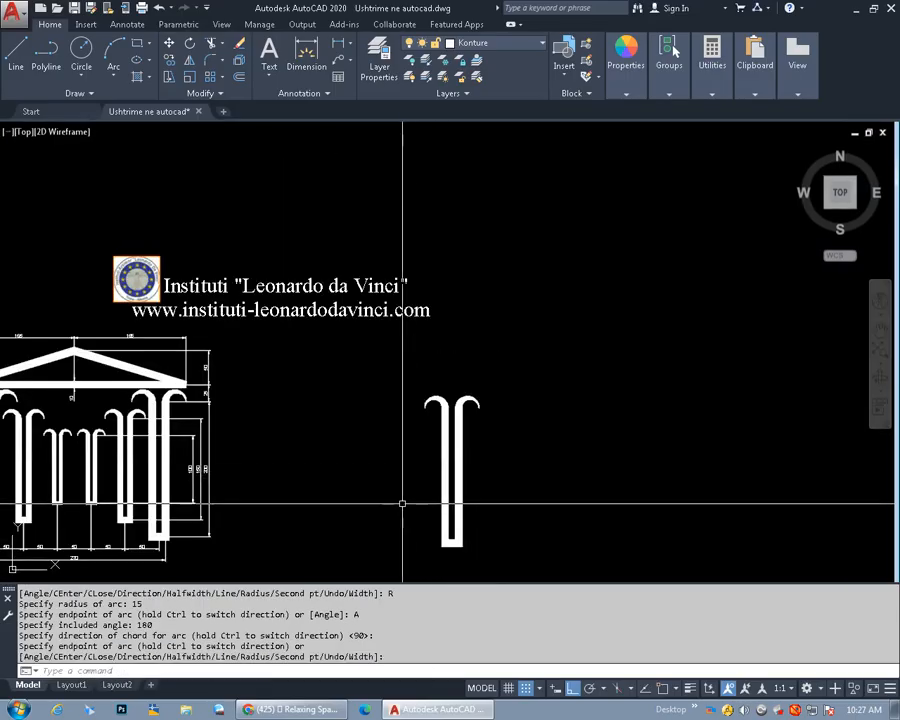
left_click(498, 560)
left_click(421, 506)
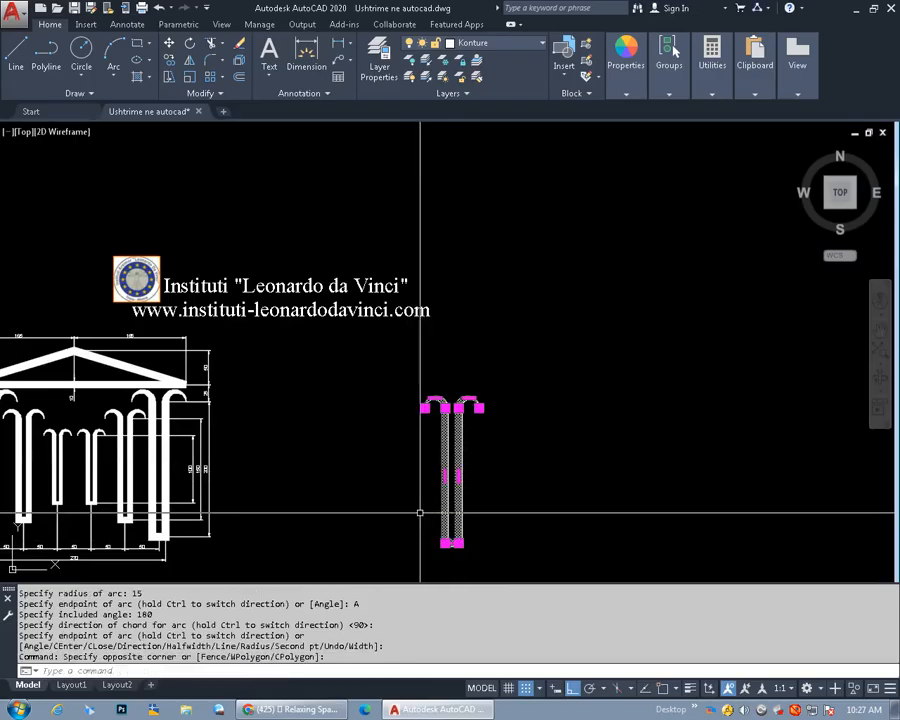
type("m")
key("Return")
left_click(415, 513)
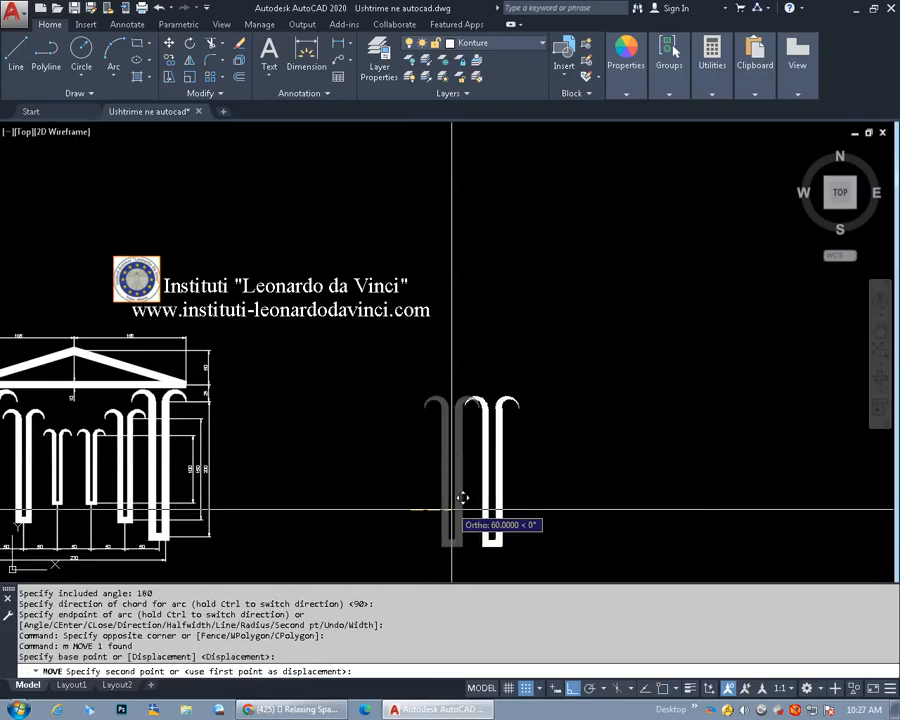
left_click(449, 528)
Turn grid snap off and object snap on, and draw a vertical line 200 long up the column's centre from its base
scroll(440, 505, "up", 3)
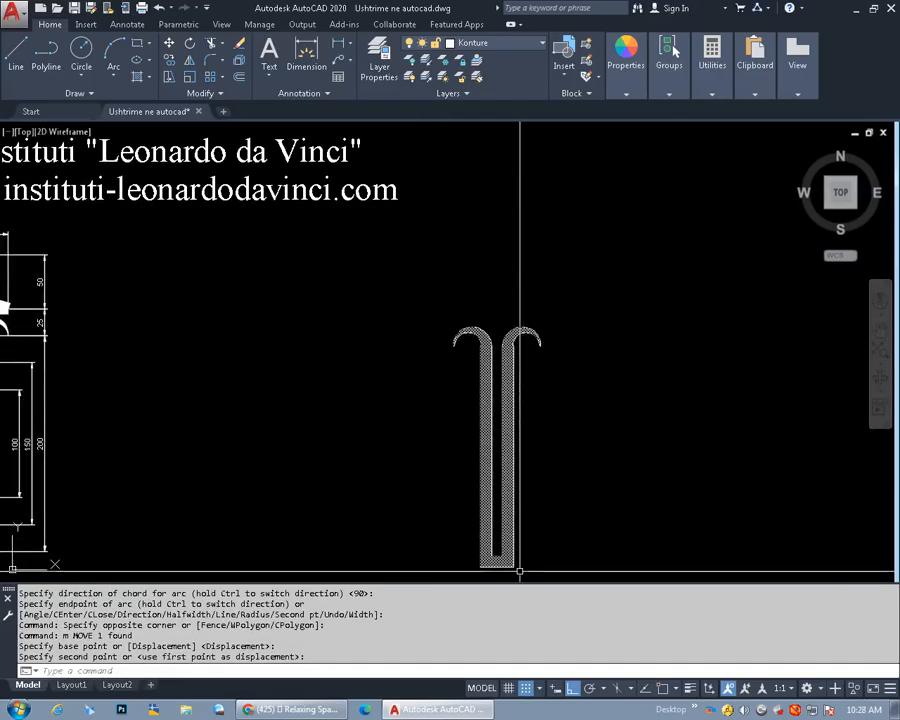
type("l")
key("Return")
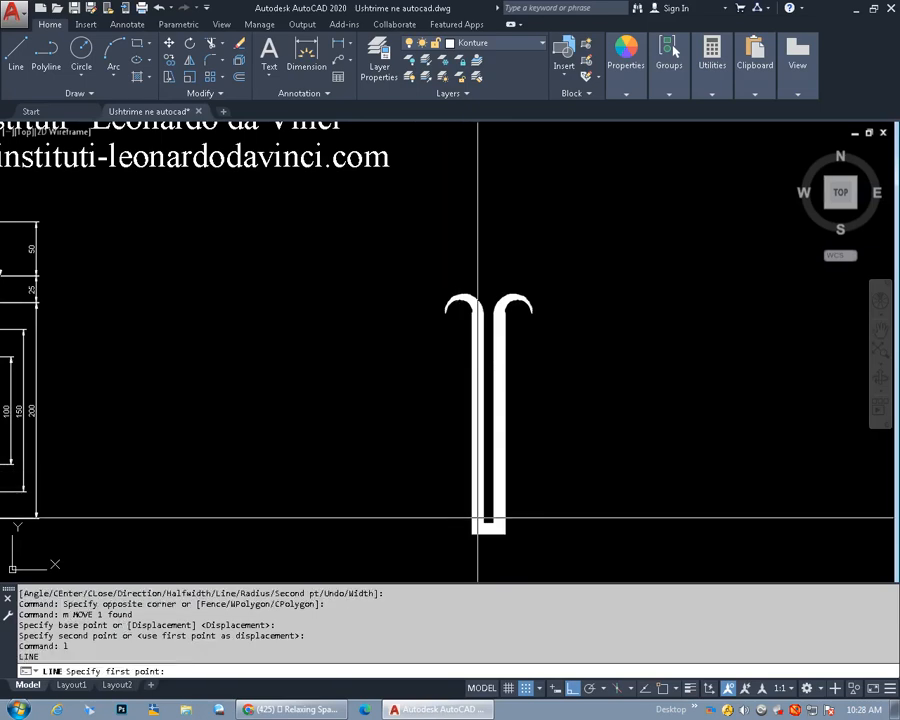
left_click(15, 57)
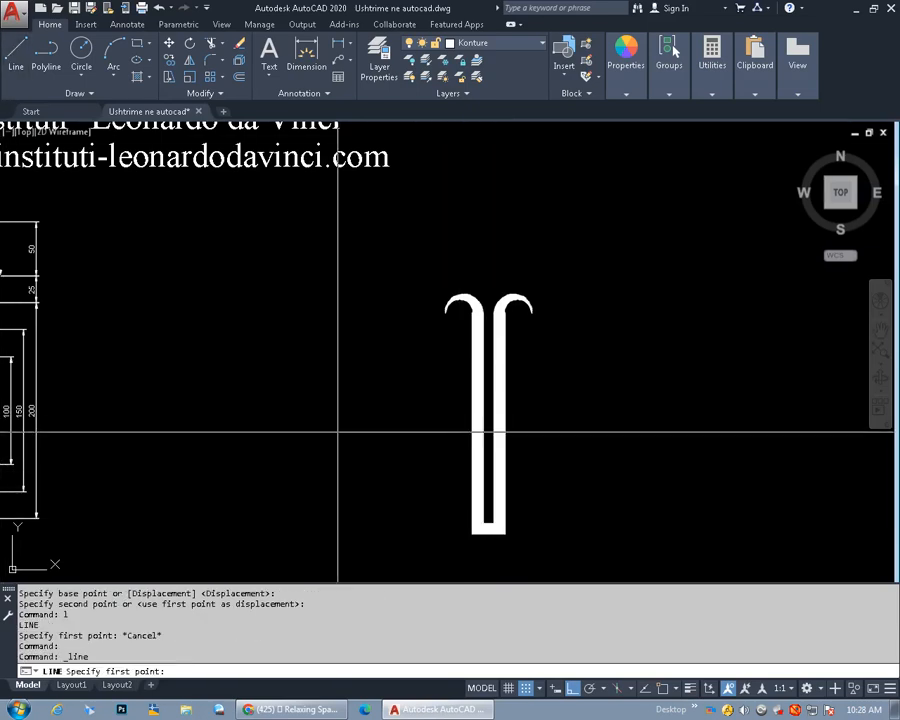
scroll(489, 528, "down", 4)
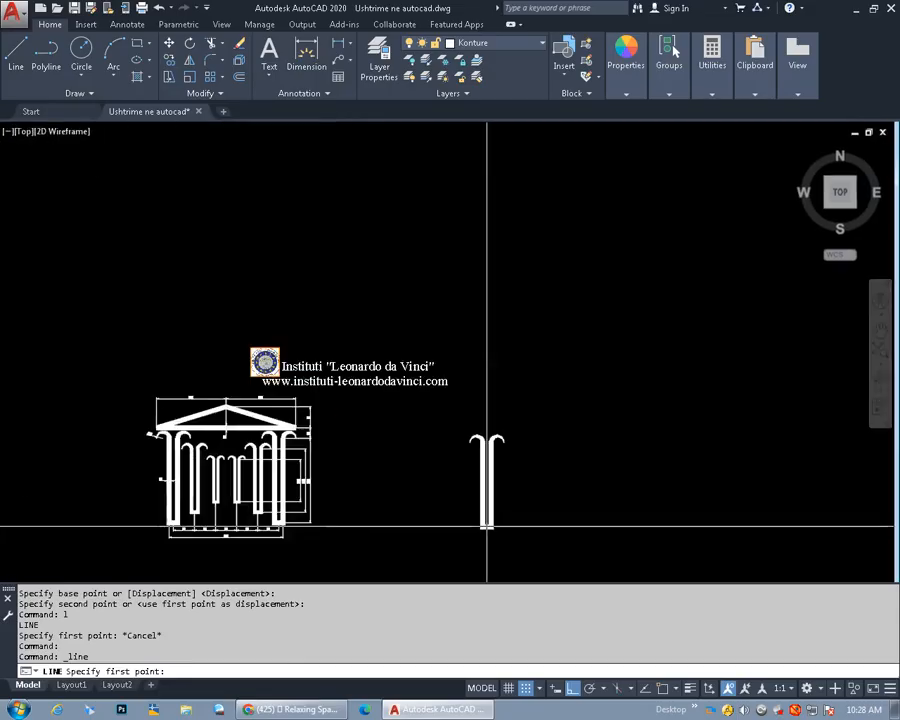
left_click(534, 689)
left_click(663, 689)
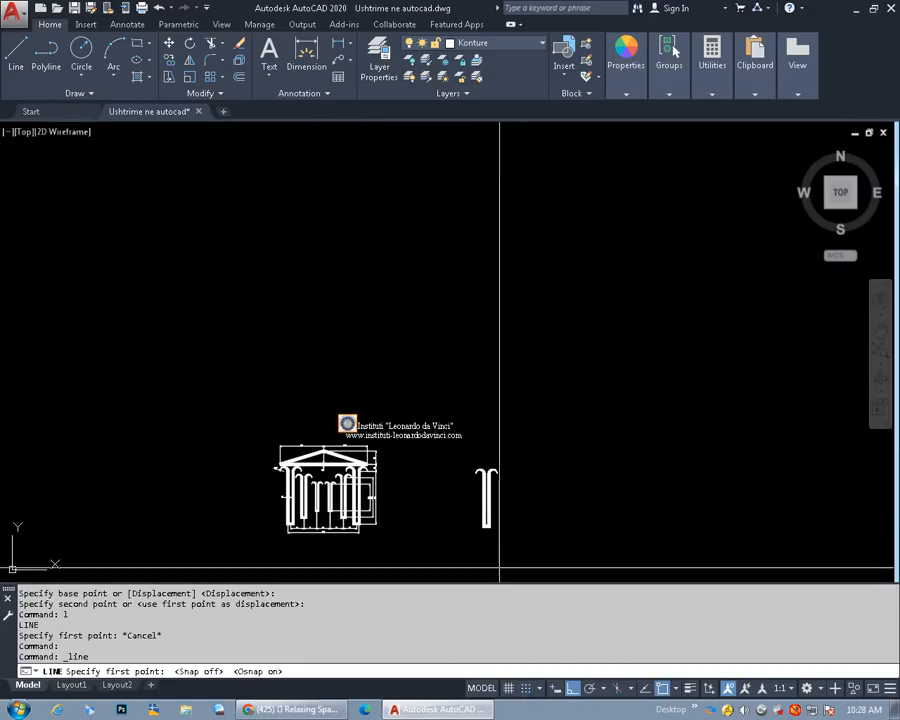
scroll(510, 530, "up", 3)
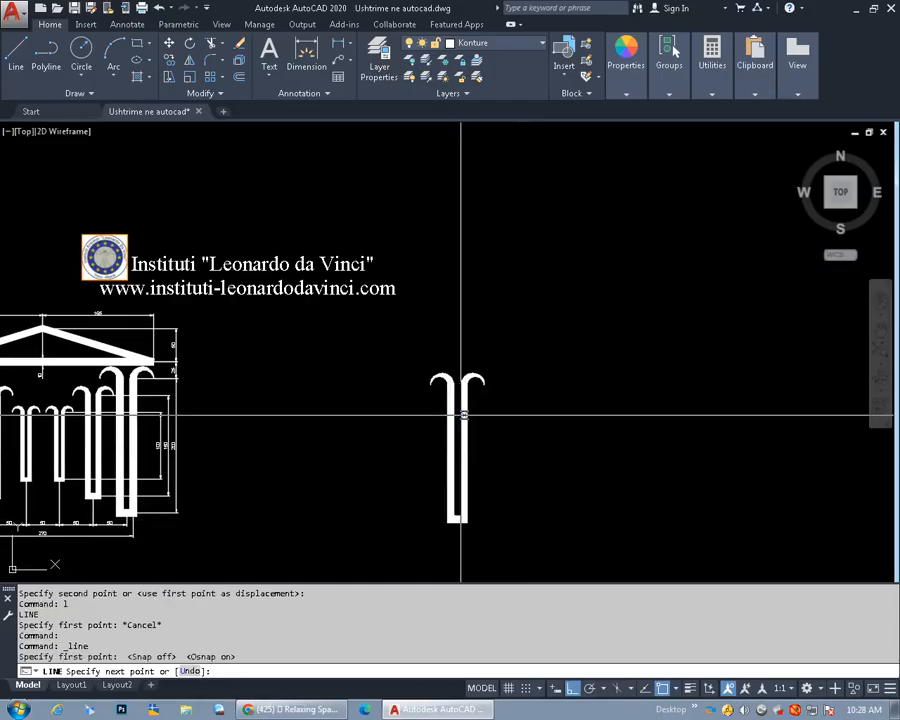
type("0")
key("Return")
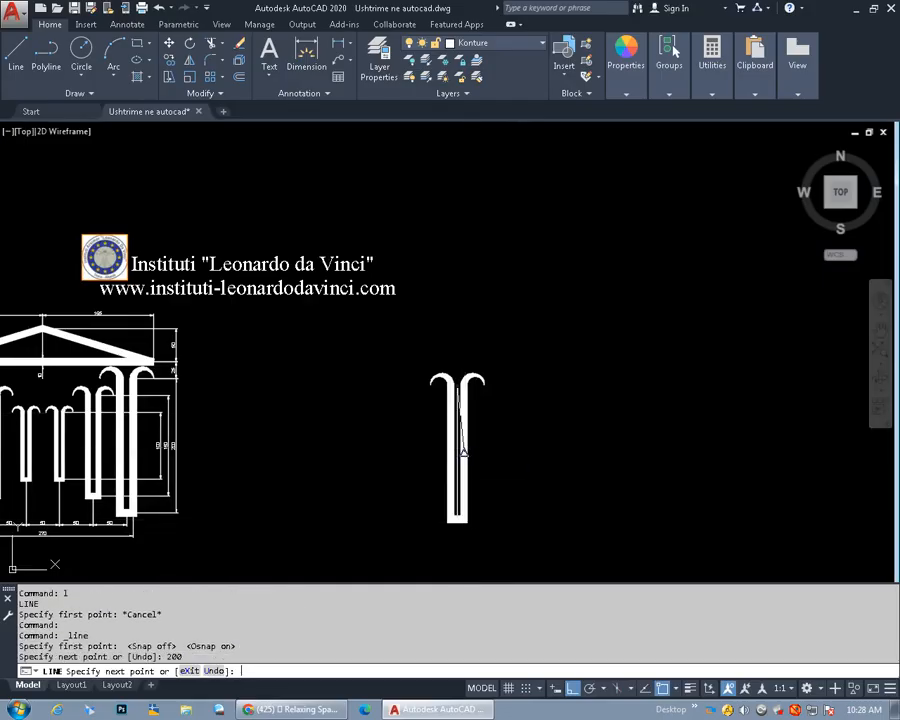
key("Return")
Copy the column with its centre line to the left at distances of 50 and 100, using the centre line's midpoint as base point
left_click(484, 534)
left_click(400, 467)
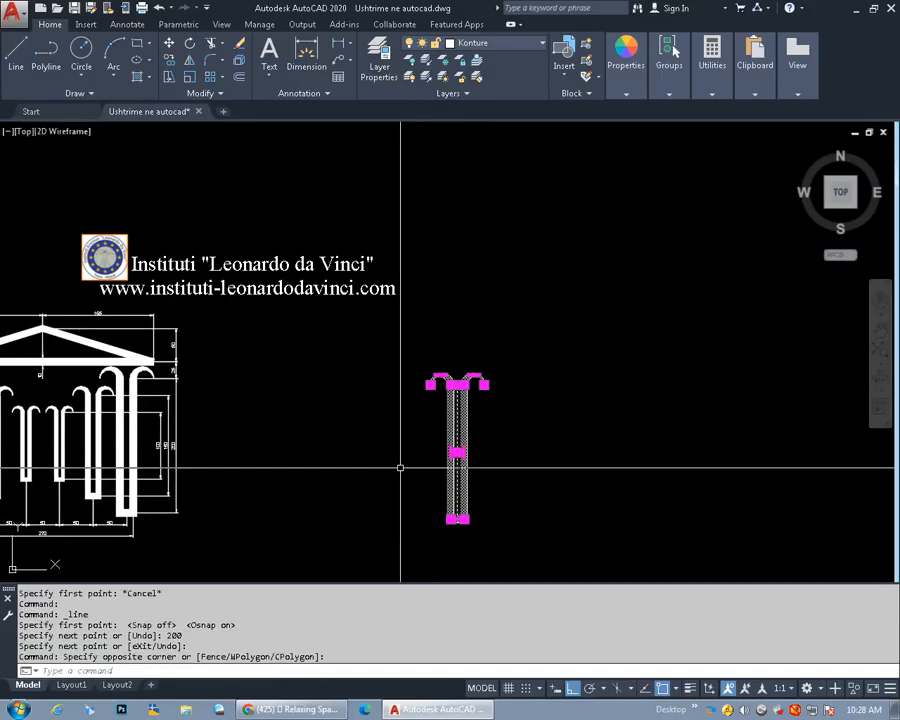
type("co")
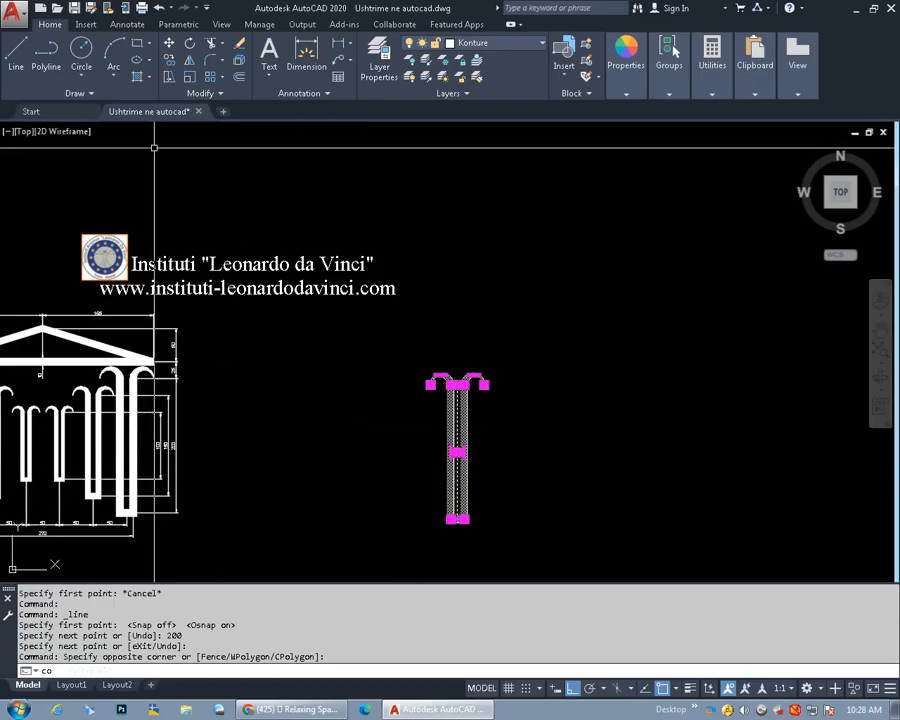
key("Return")
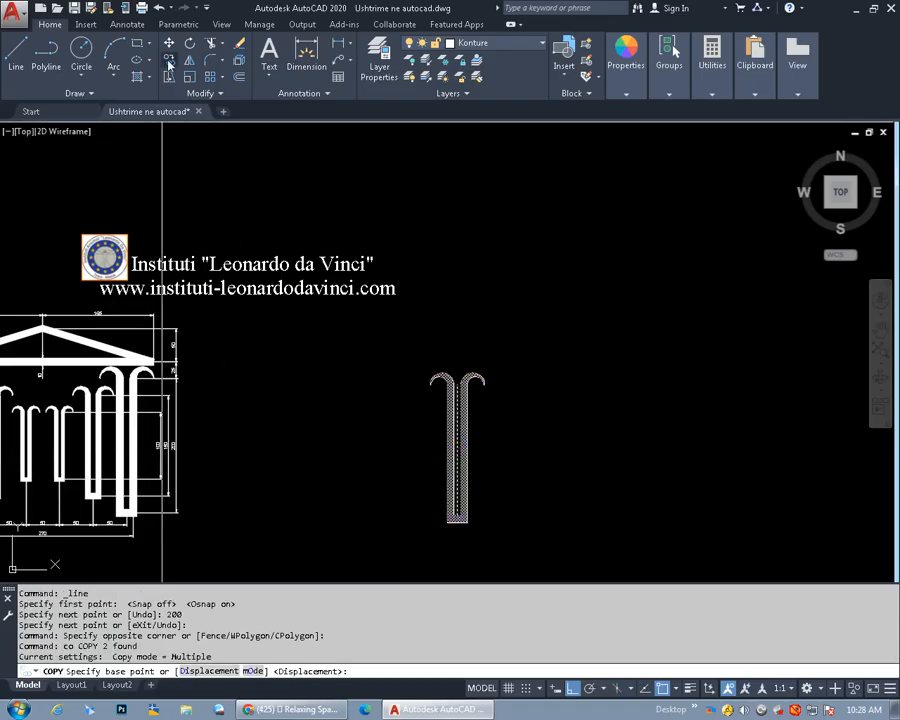
left_click(457, 453)
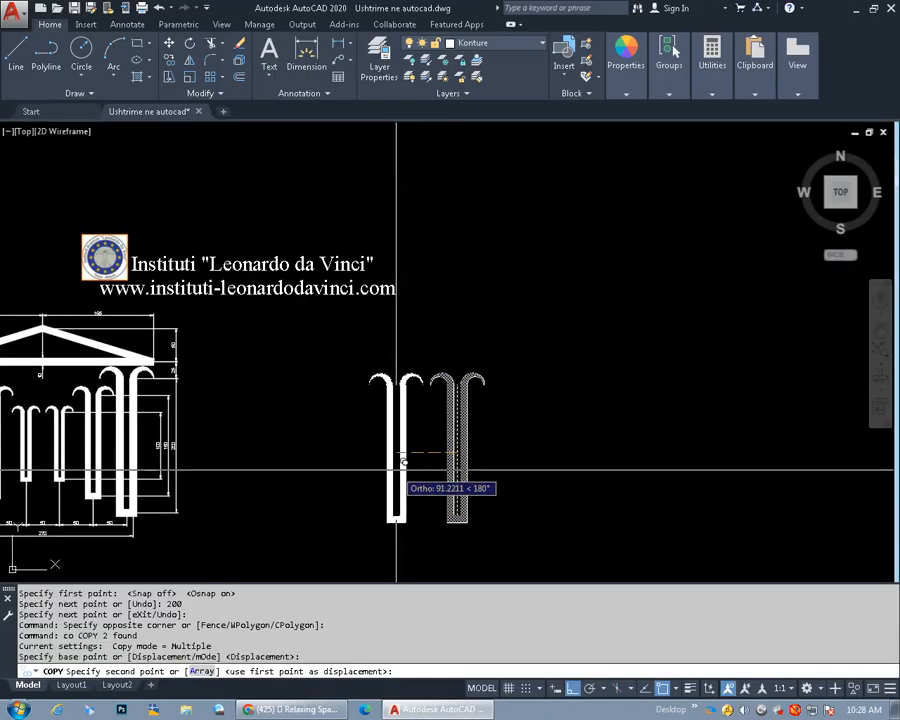
scroll(246, 494, "up", 6)
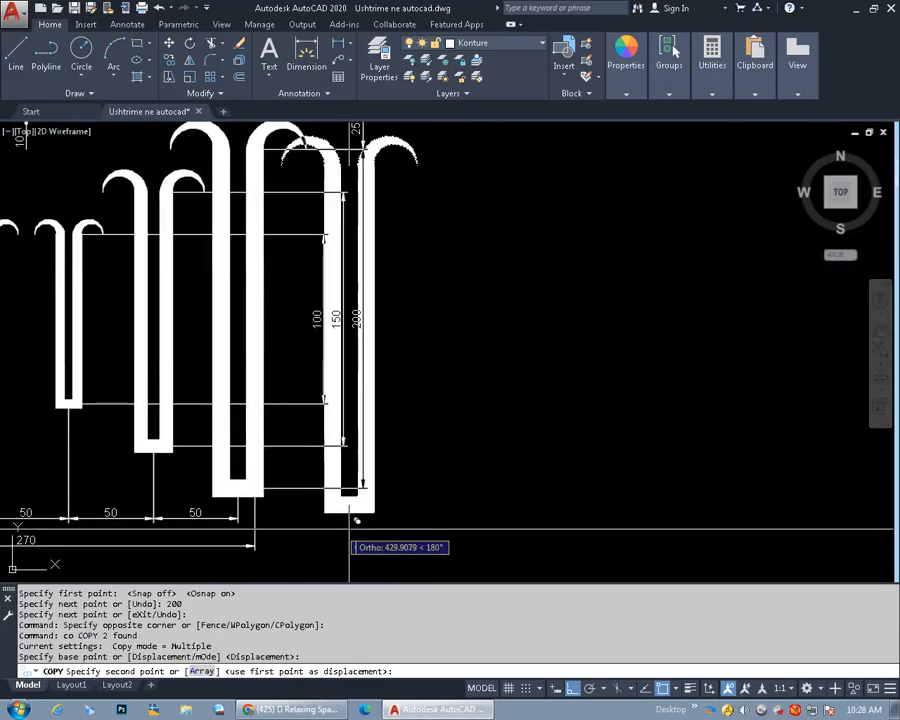
scroll(410, 474, "down", 5)
scroll(438, 512, "up", 5)
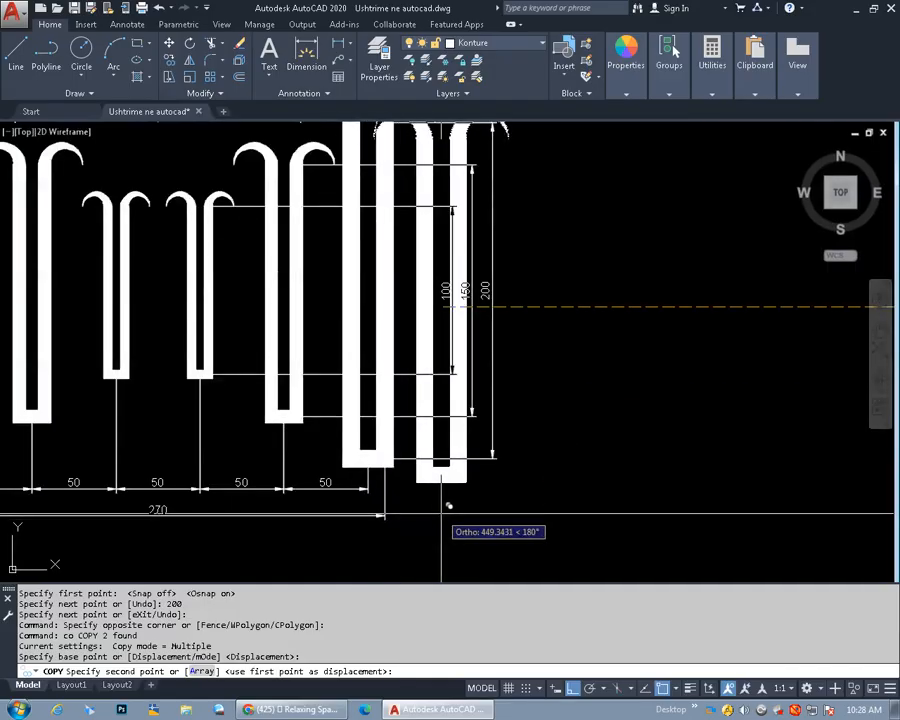
scroll(441, 514, "down", 5)
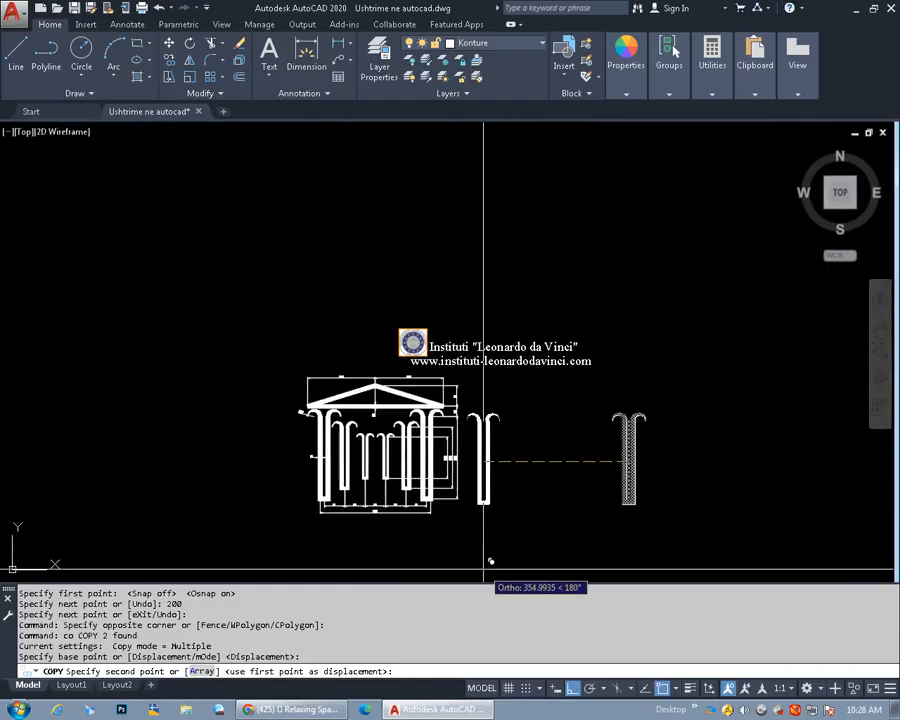
key("Return")
type("1")
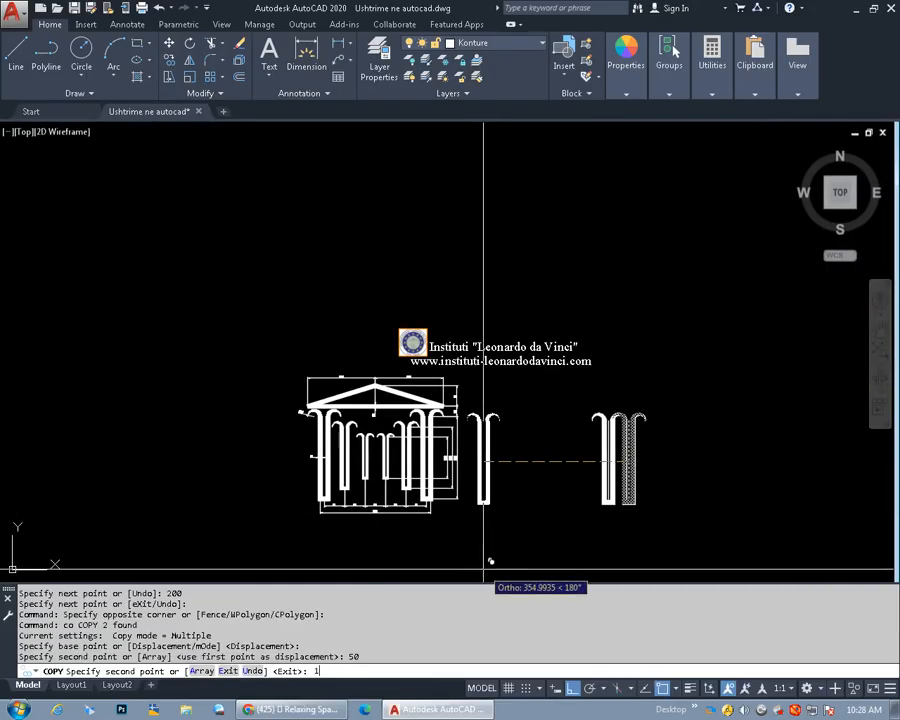
type("00")
key("Return")
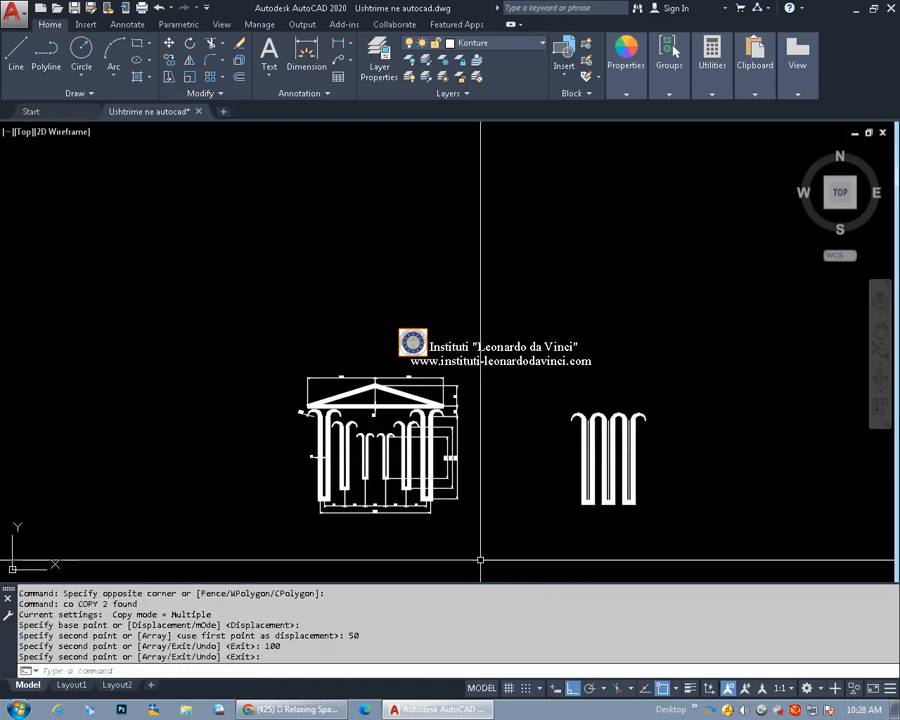
Scale the middle column with its centre line by reference from 200 to 150 about the centre line's midpoint
left_click(186, 80)
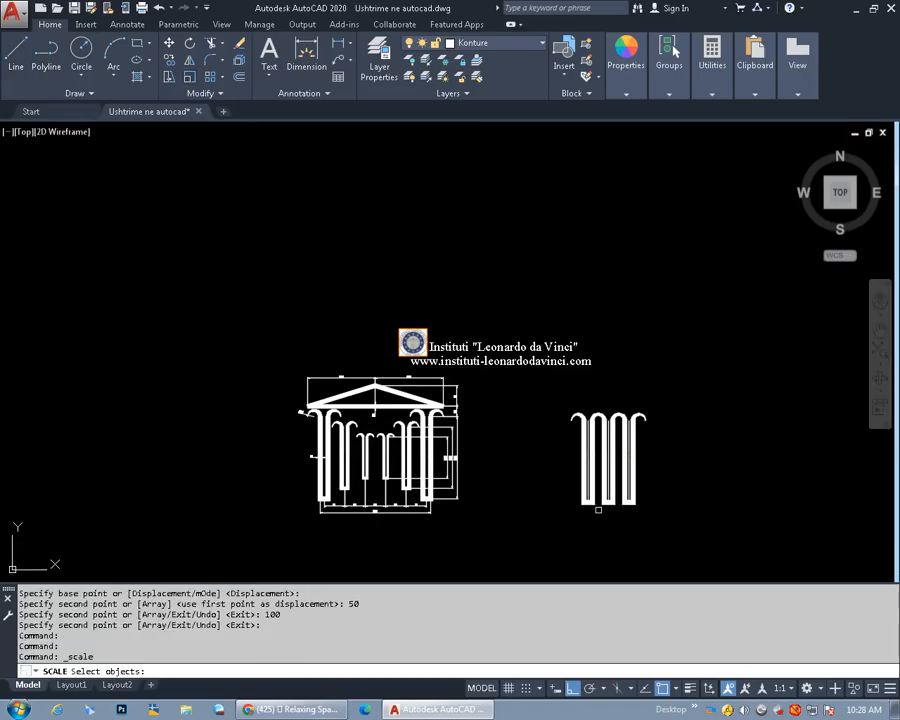
scroll(598, 510, "up", 4)
left_click(630, 528)
left_click(576, 484)
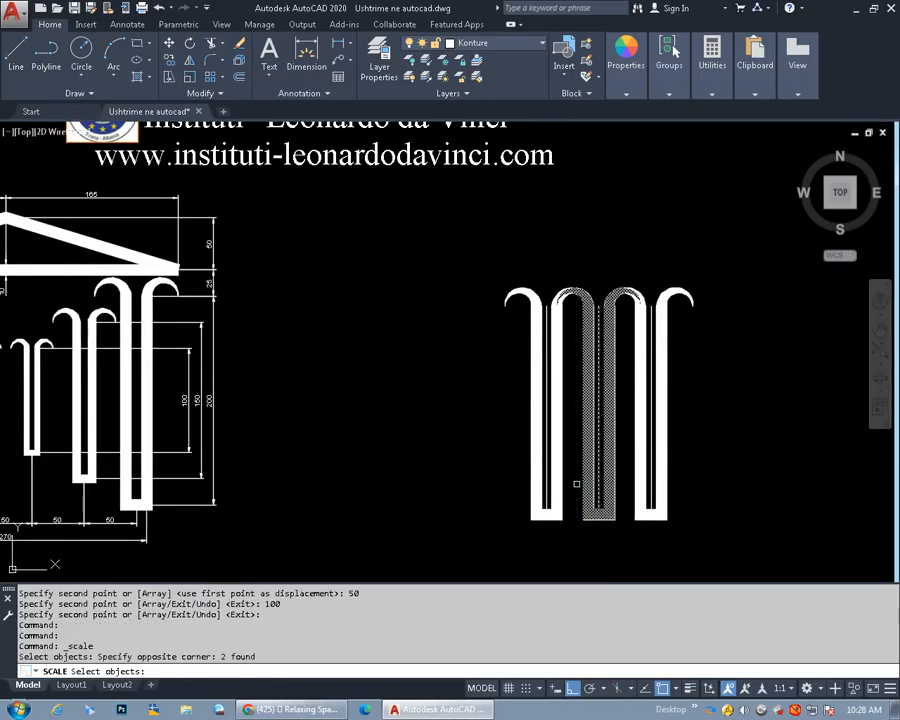
key("Return")
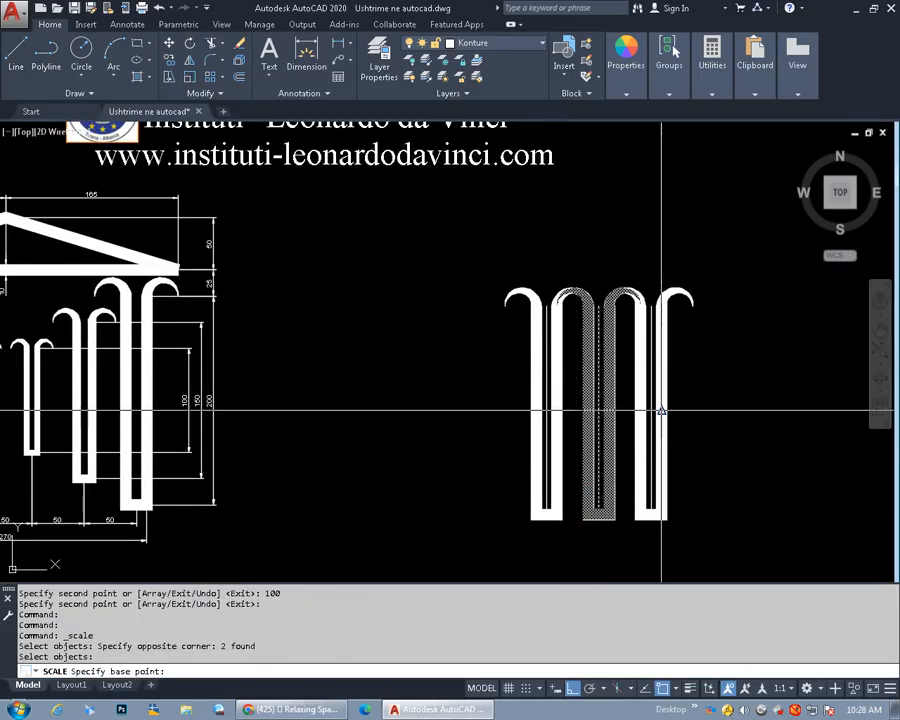
left_click(598, 410)
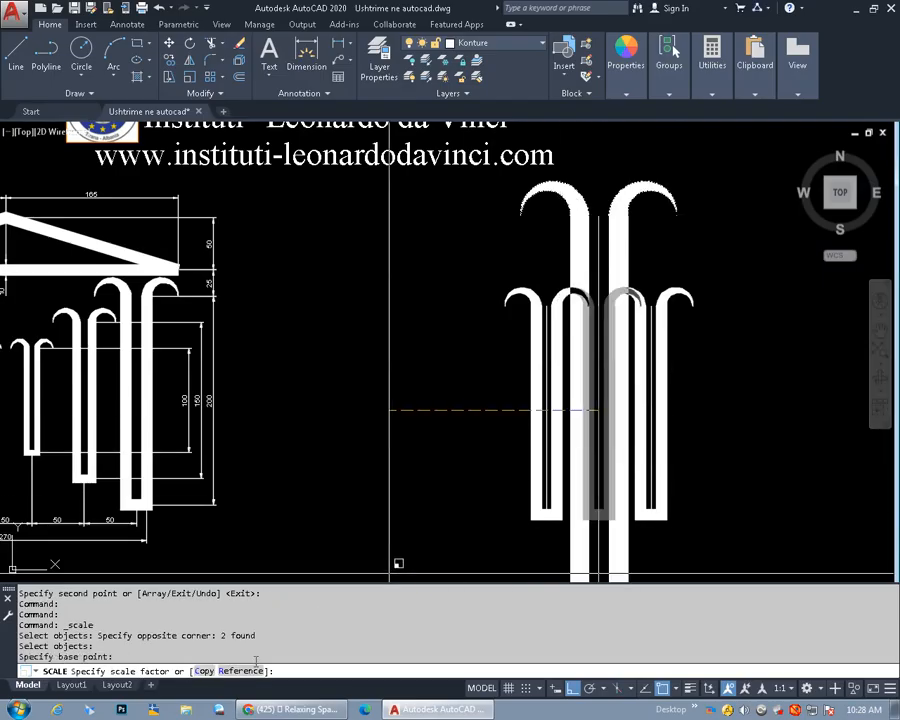
left_click(238, 671)
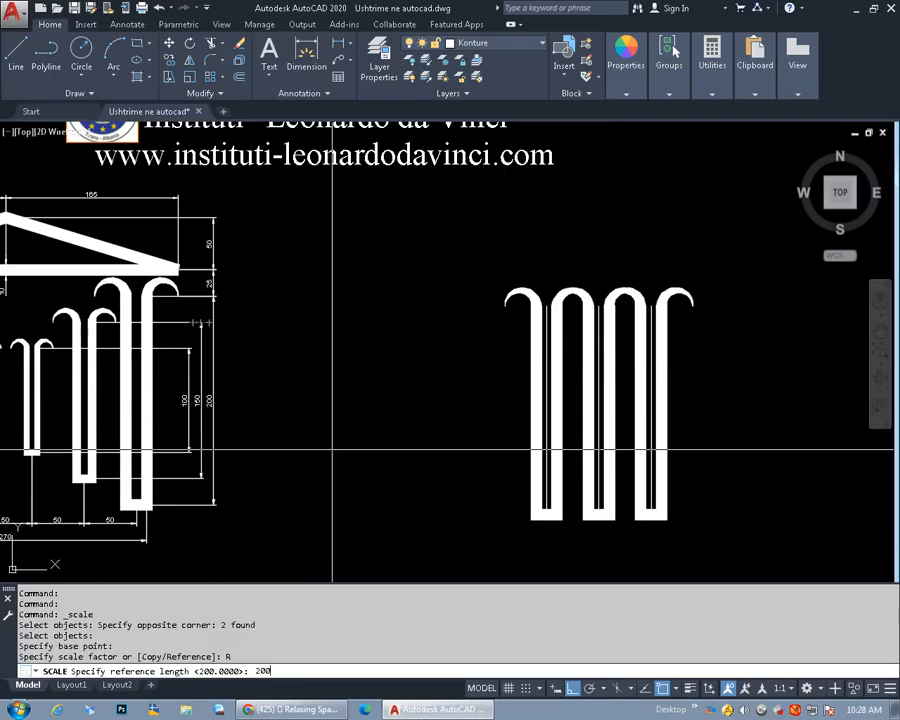
type("200")
key("Return")
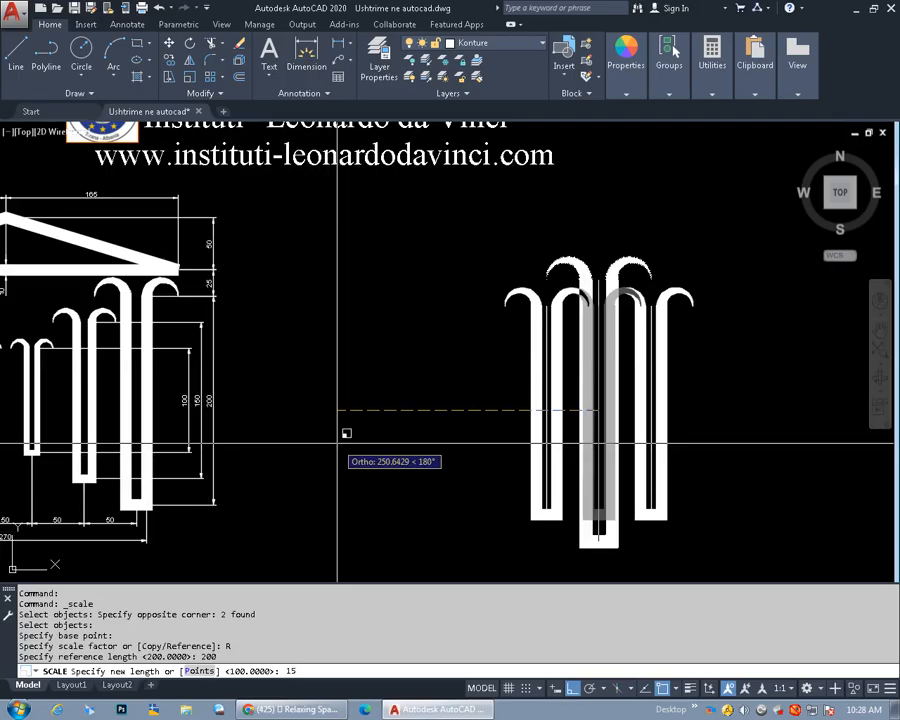
type("150")
key("Return")
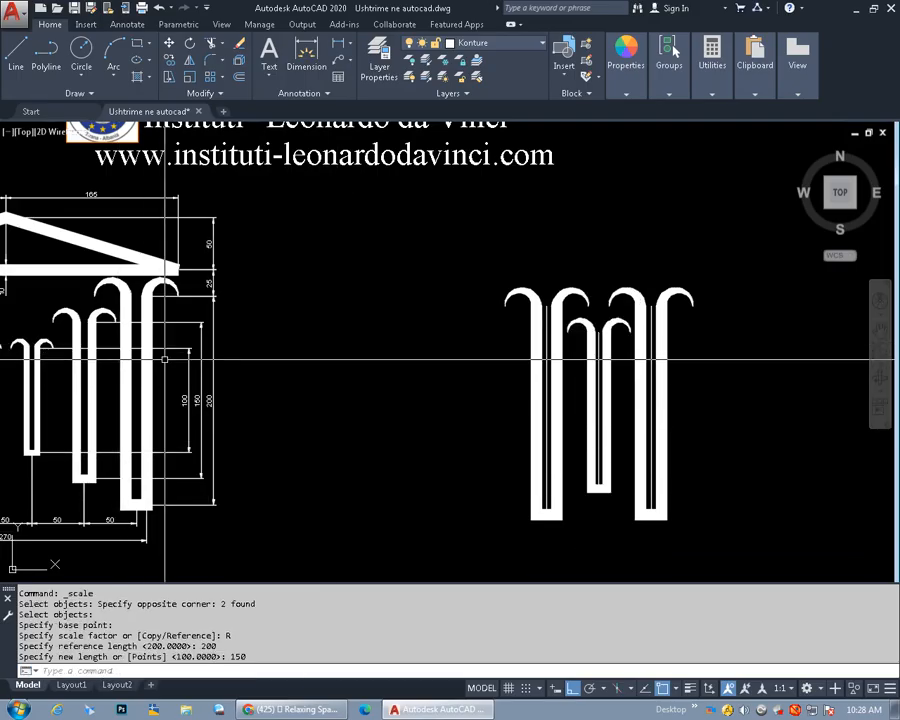
Scale the leftmost column with its centre line by reference from 200 to 100 about the centre line's midpoint
left_click(187, 78)
left_click(569, 557)
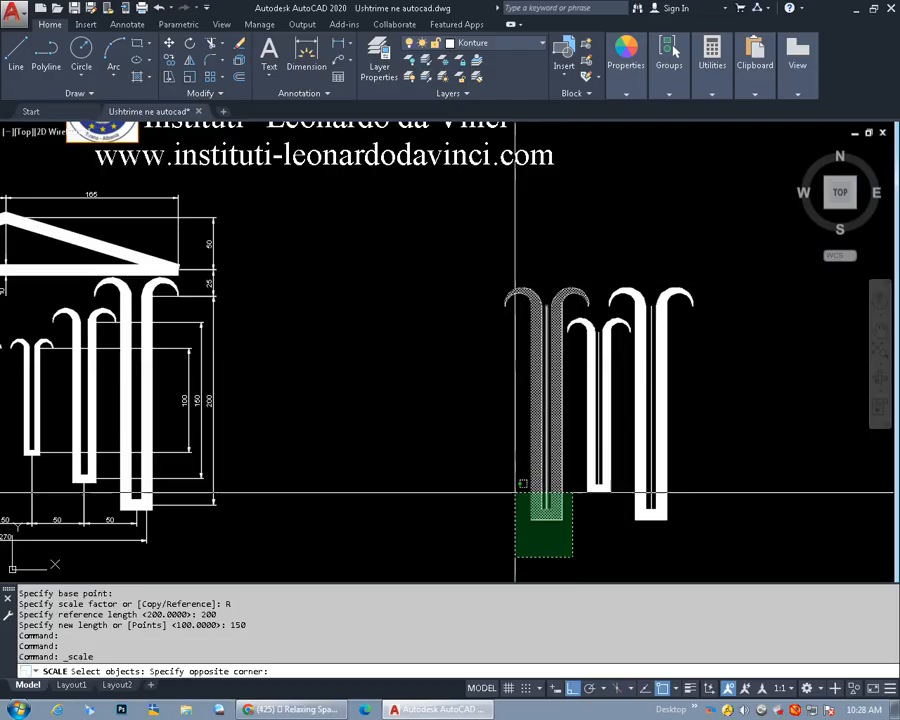
left_click(516, 484)
key("Return")
left_click(546, 411)
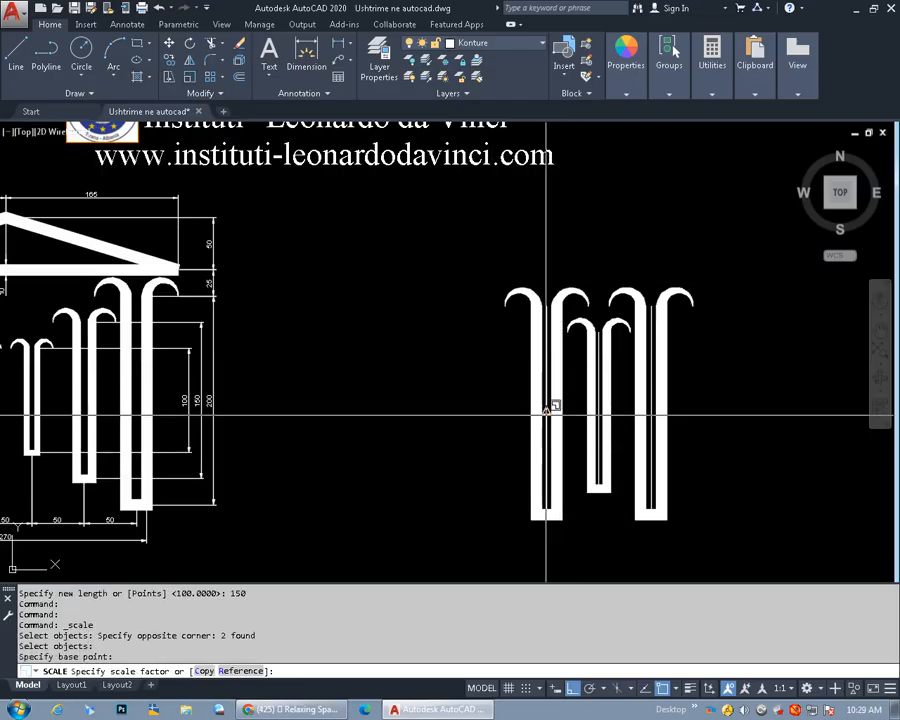
left_click(237, 672)
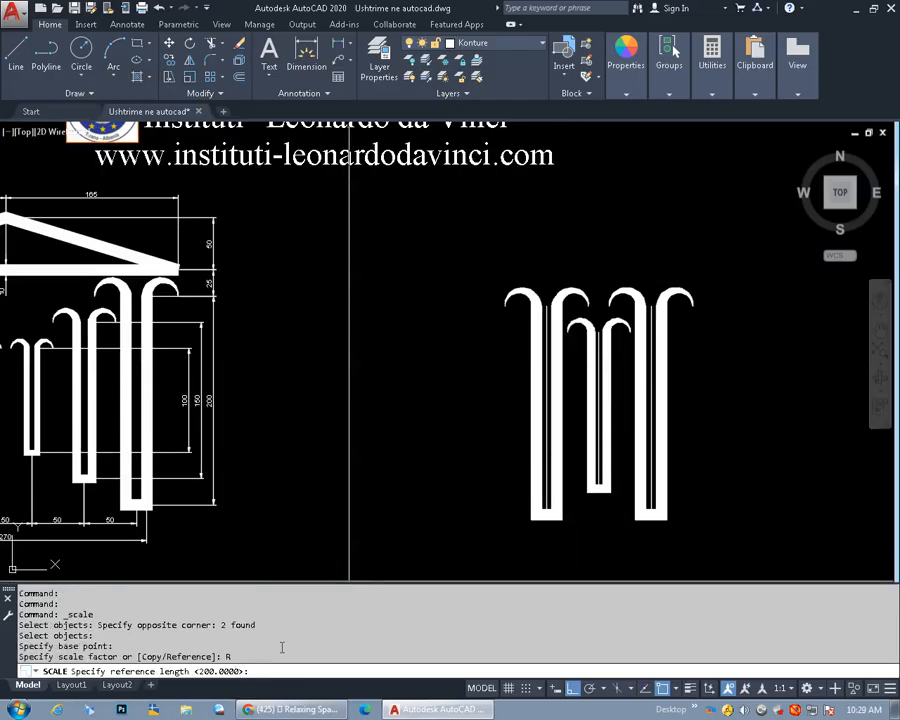
type("200")
key("Return")
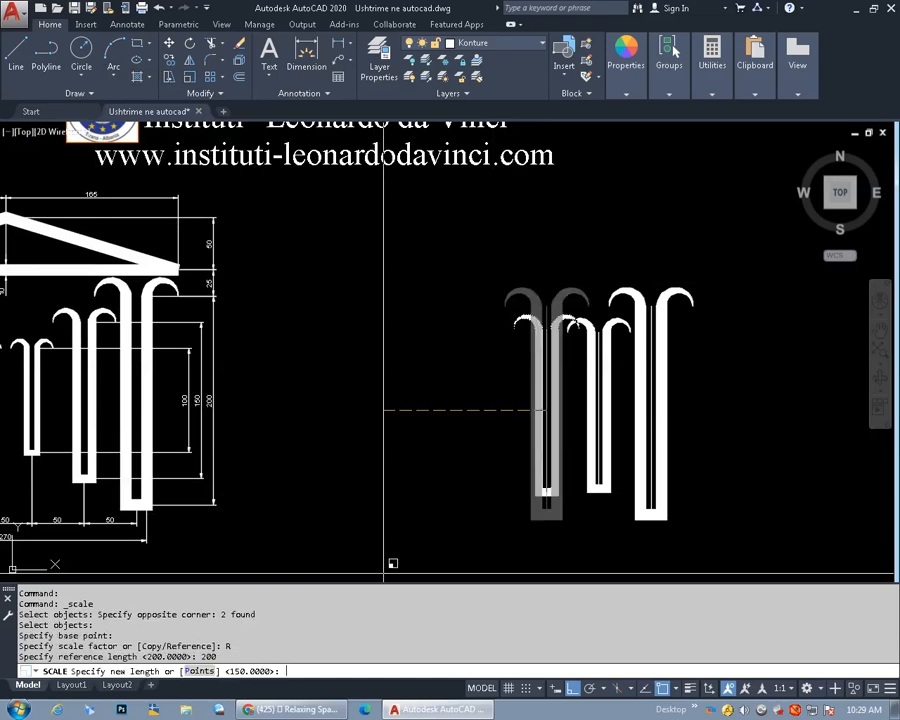
key("Return")
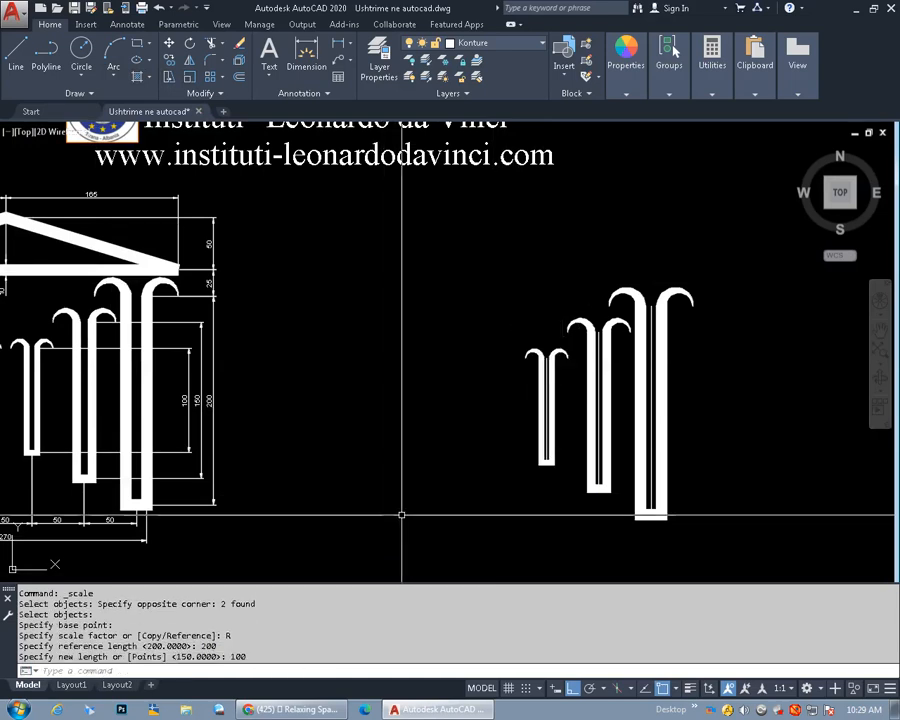
Offset the smallest column's centre line 25 to the left
scroll(546, 447, "up", 5)
scroll(546, 459, "down", 6)
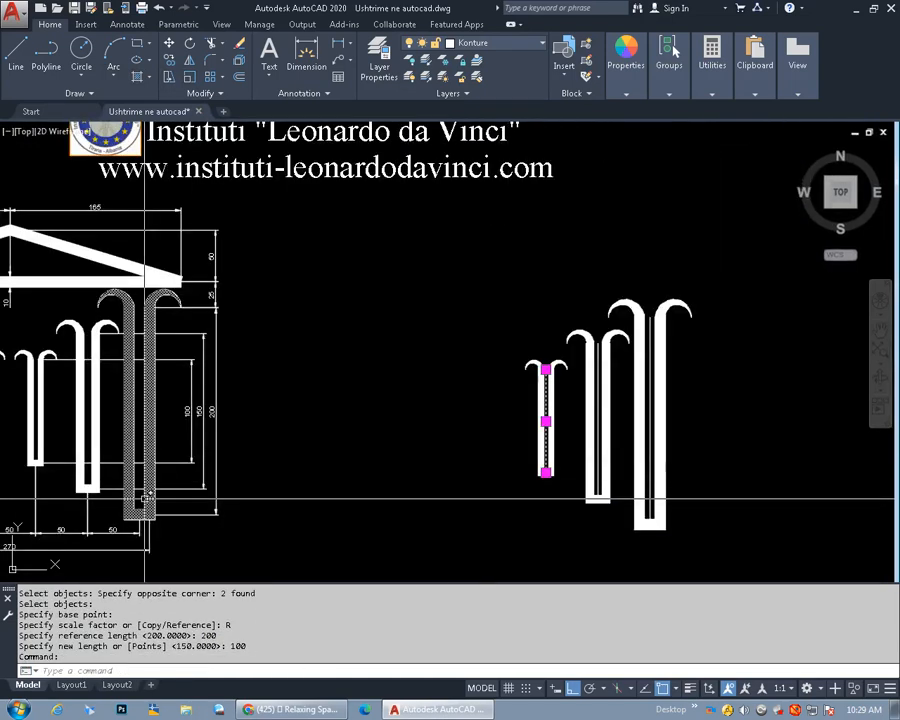
middle_click_drag(145, 496, 334, 462)
middle_click_drag(477, 483, 311, 487)
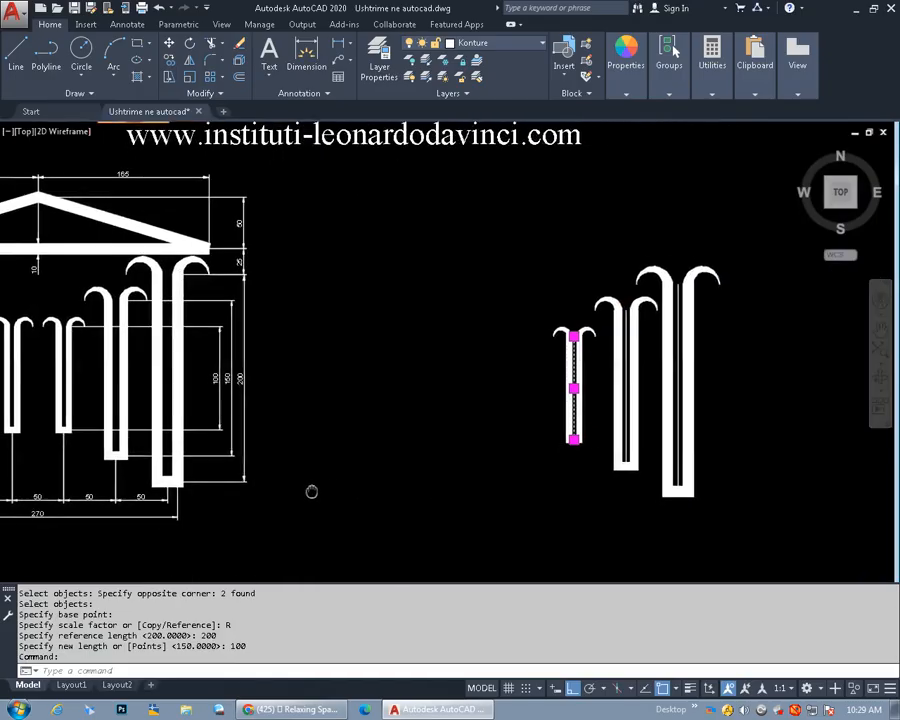
type("o")
key("Return")
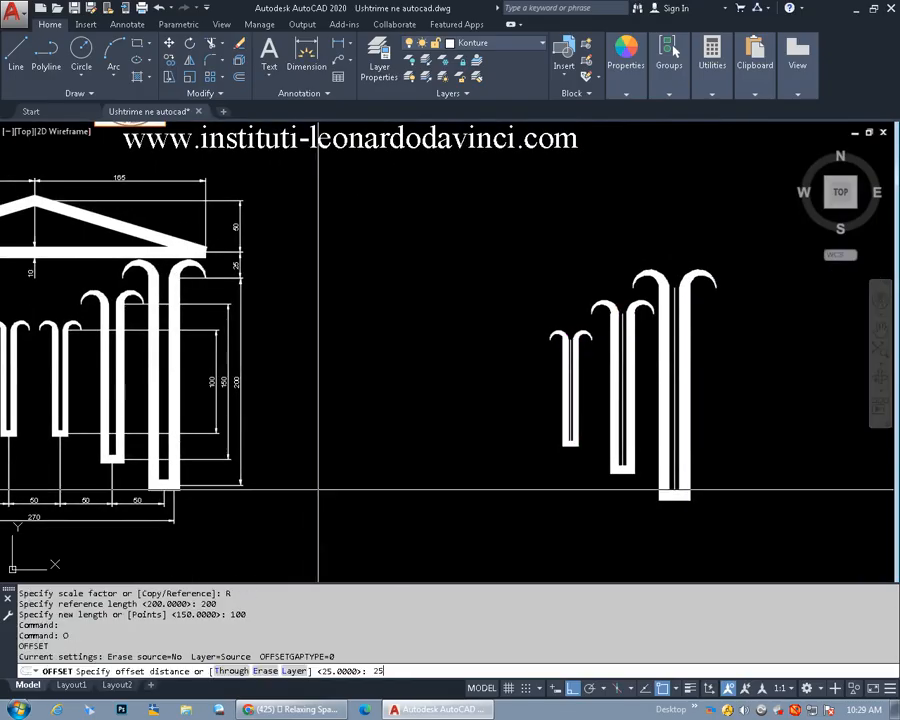
key("Return")
left_click(335, 501)
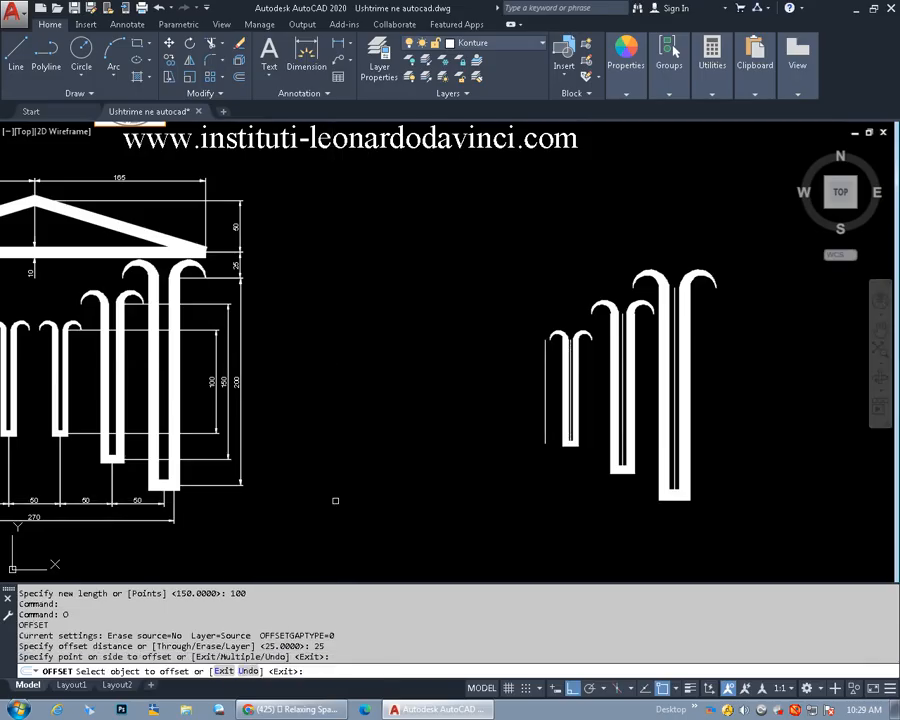
Mirror the three columns with their centre lines about the offset axis line, keeping the originals
key("Escape")
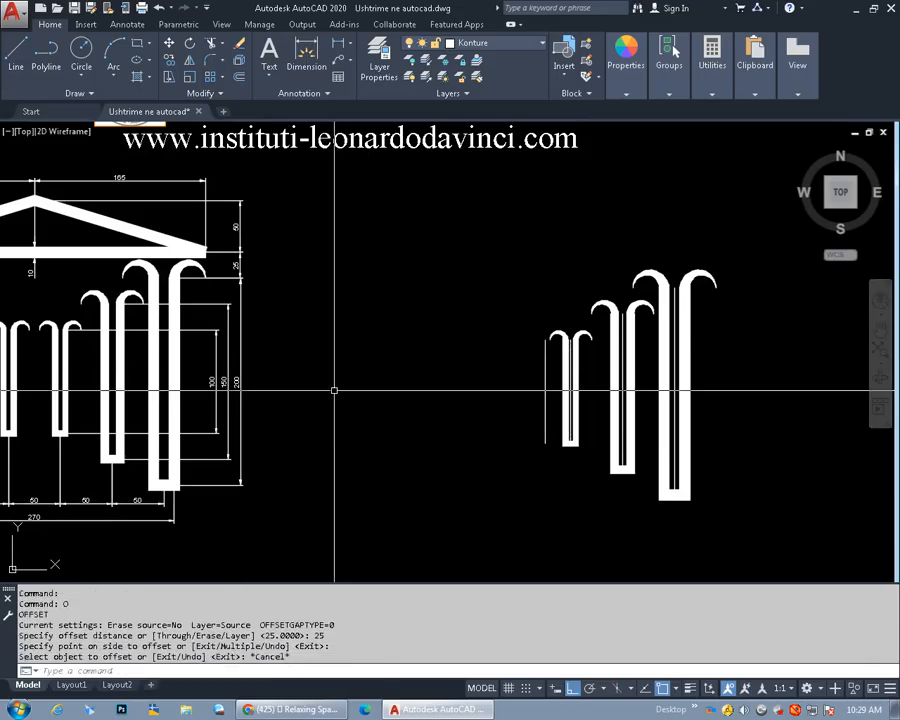
left_click(190, 62)
left_click(736, 543)
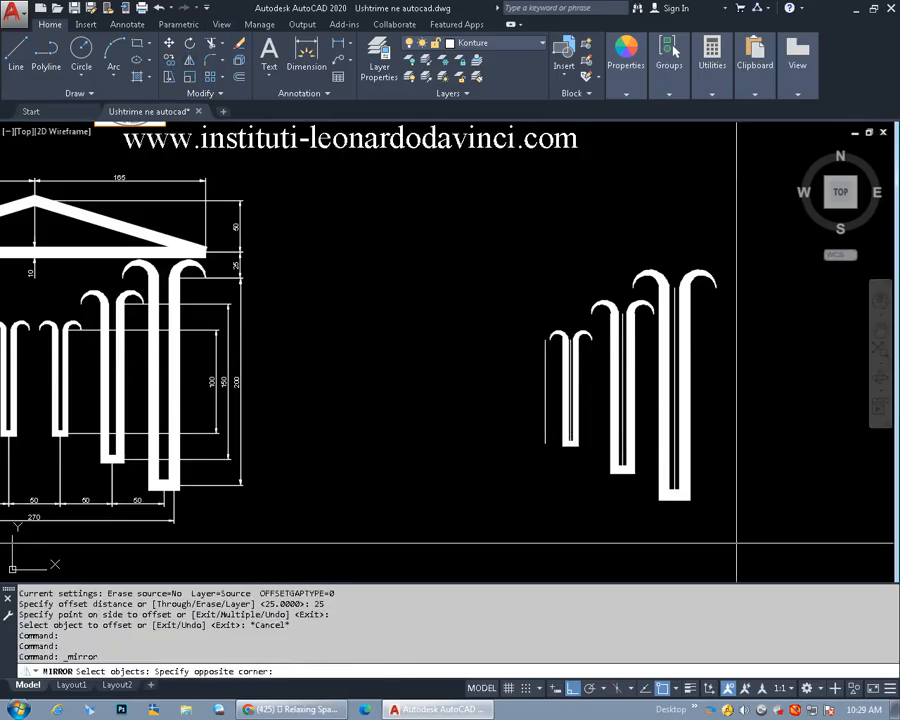
left_click(559, 397)
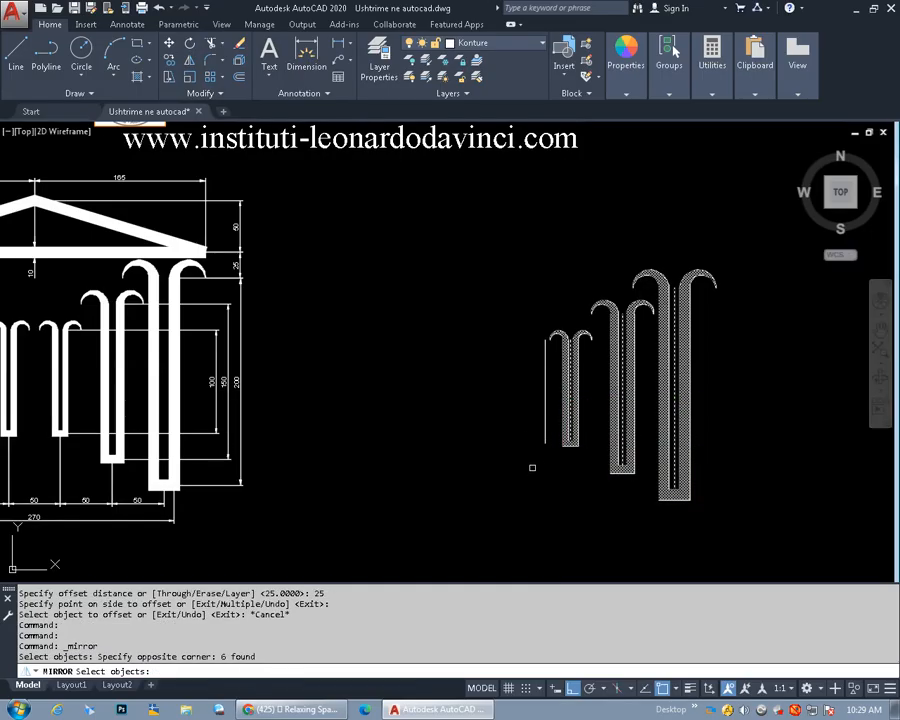
key("Return")
left_click(546, 440)
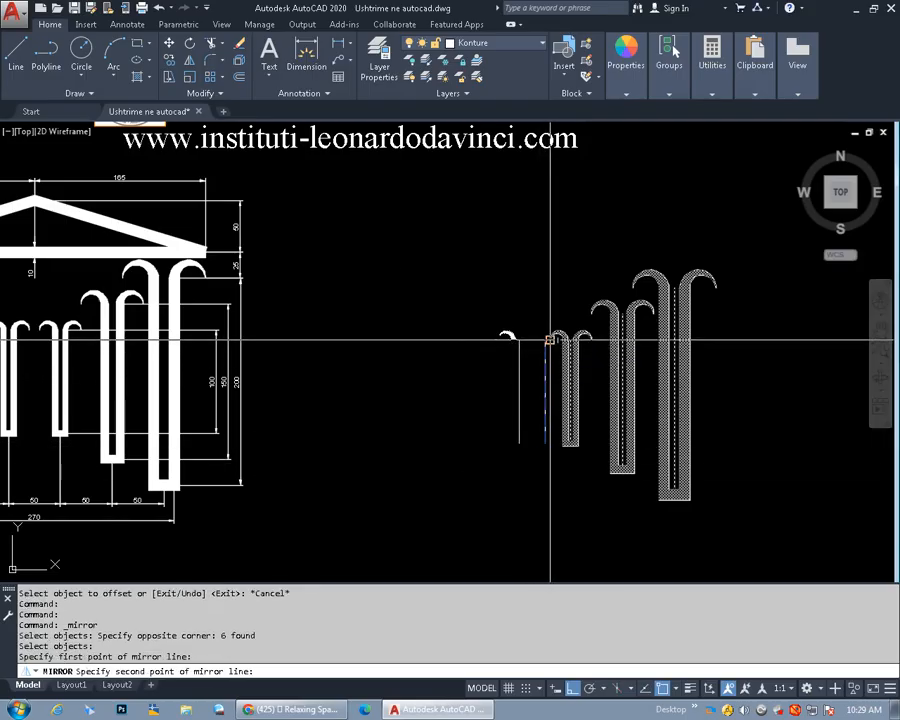
left_click(545, 338)
key("Return")
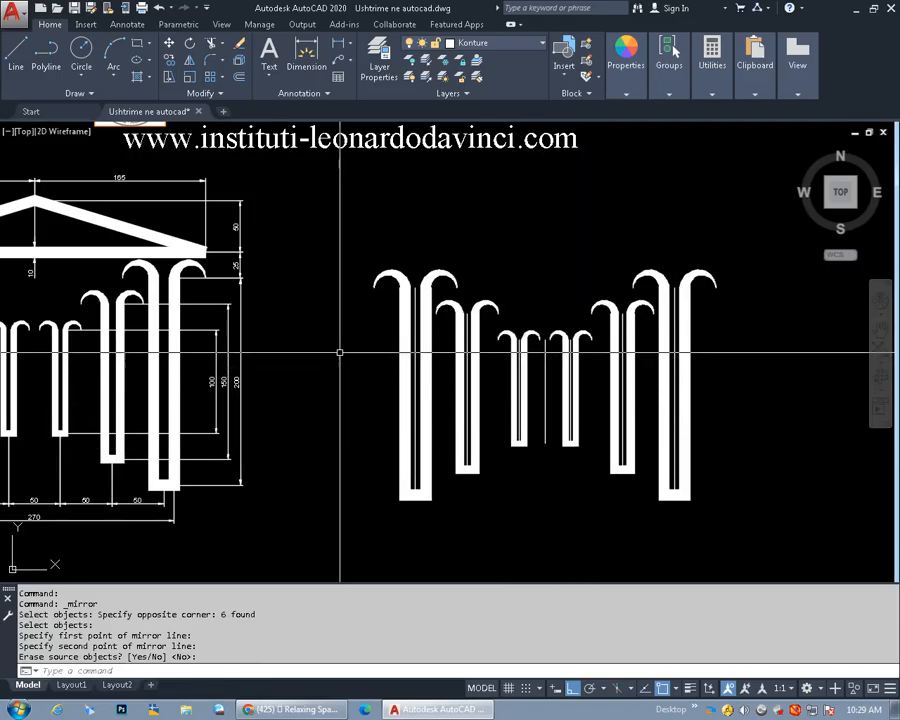
Draw guide lines from the rightmost capital's outer tip: 25 up, 165 left to the symmetry axis, and 50 up to the apex
left_click(16, 55)
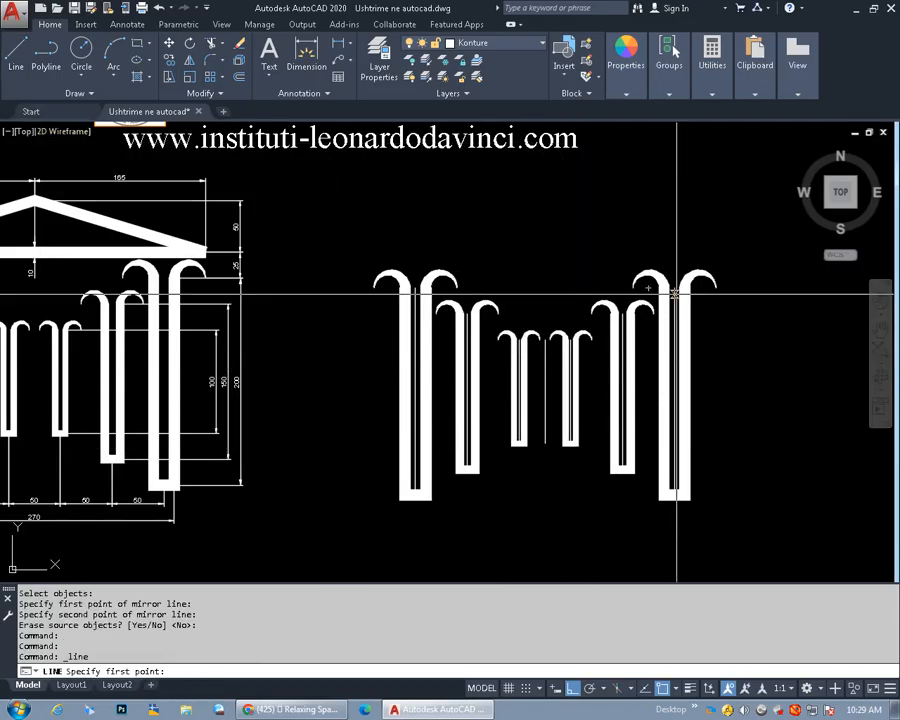
left_click(716, 287)
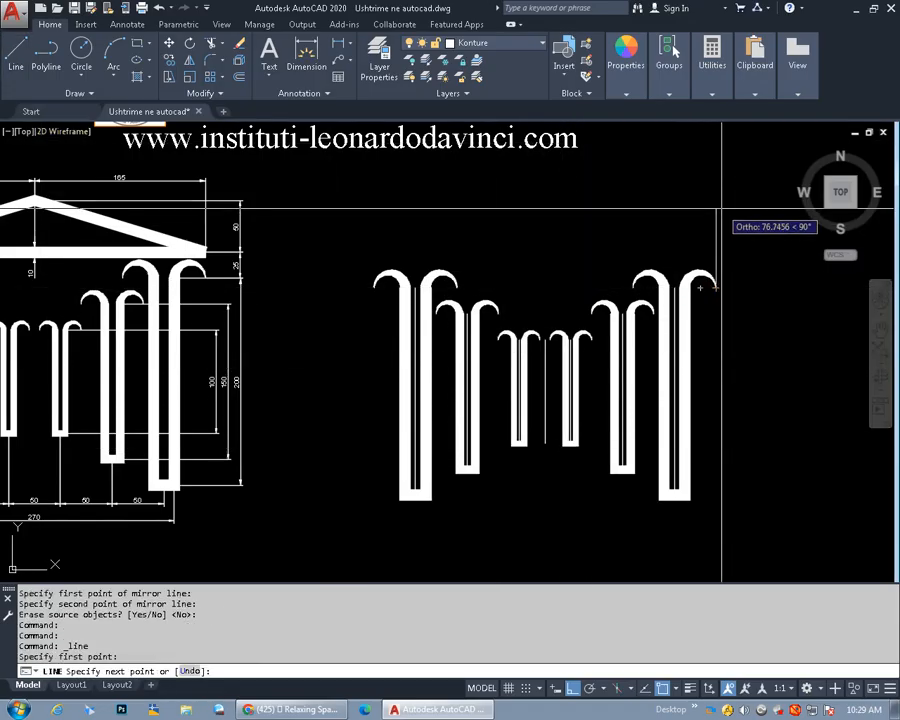
key("Return")
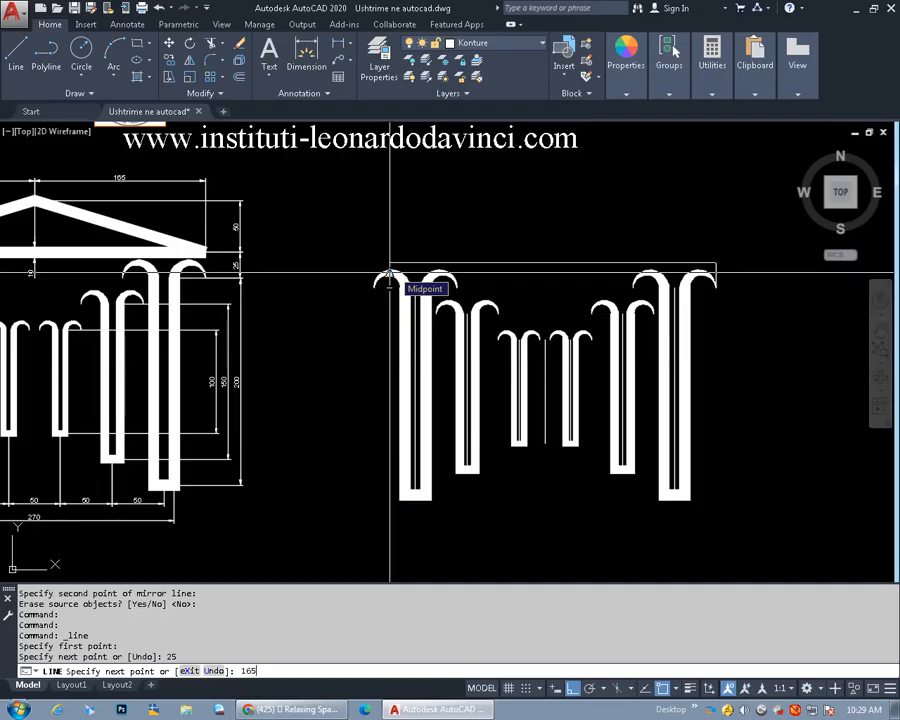
key("Return")
type("5")
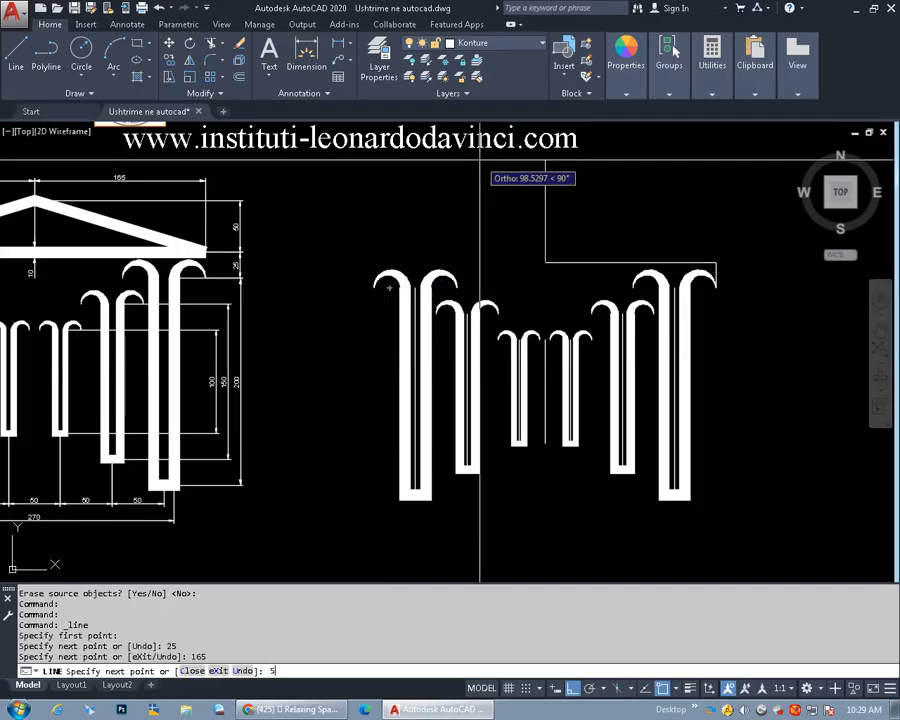
type("0")
key("Return")
key("Escape")
Start a polyline of width 10 at the right guide corner above the columns and run it 330 horizontally left as the beam
scroll(383, 175, "down", 4)
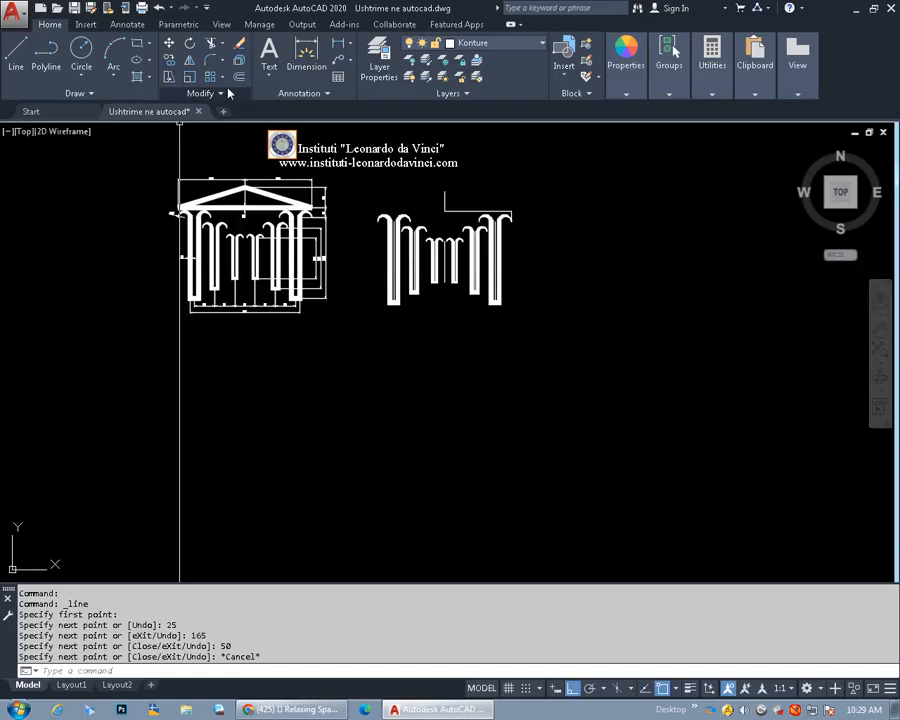
left_click(46, 55)
scroll(505, 220, "up", 5)
left_click(500, 231)
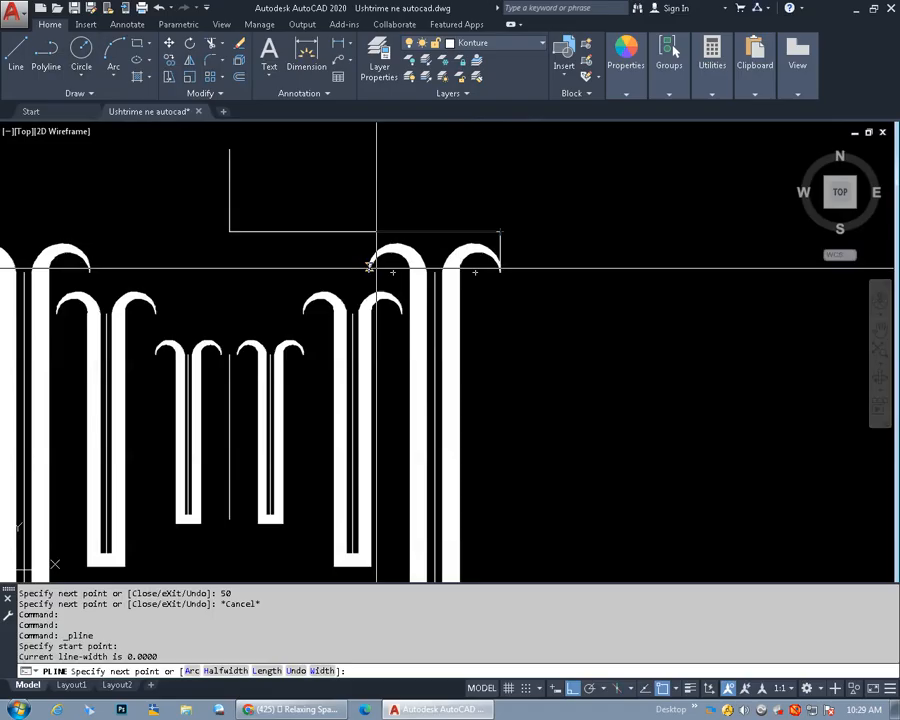
left_click(322, 671)
type("10")
key("Return")
type("1")
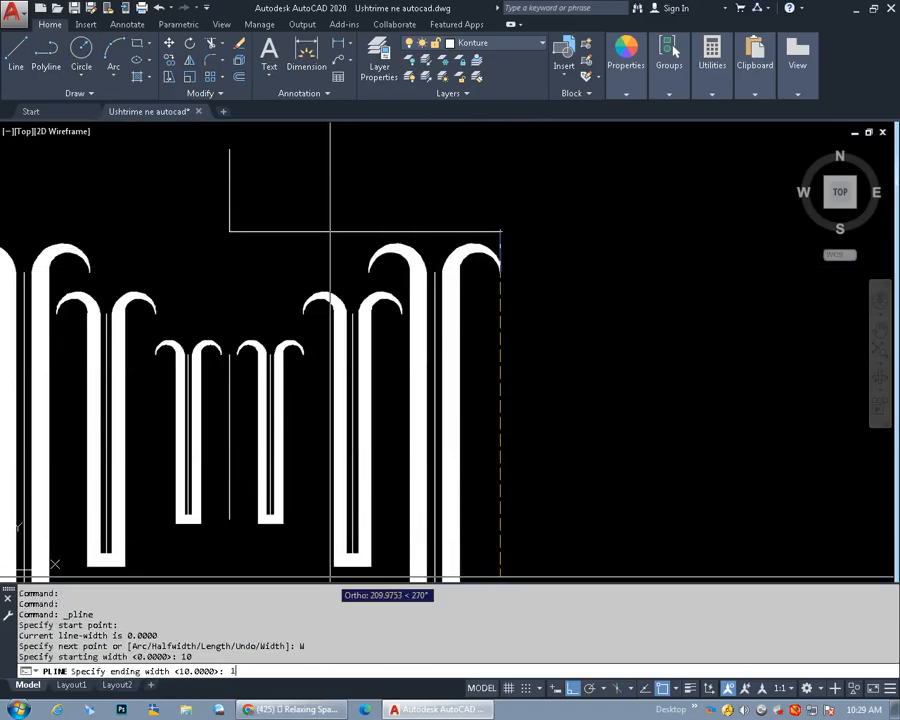
type("0")
key("Return")
middle_click_drag(107, 237, 394, 275)
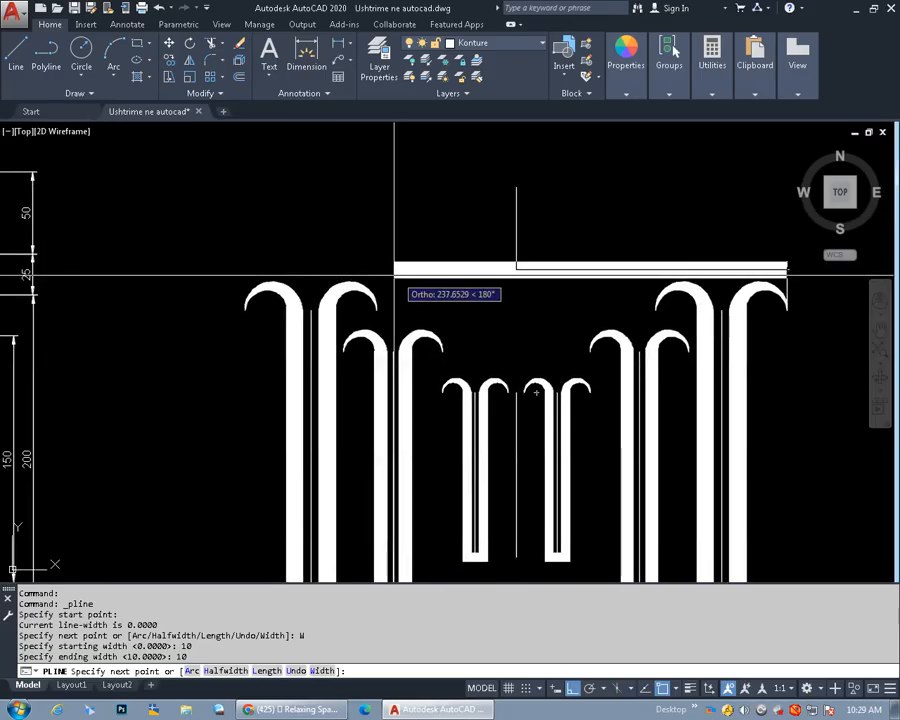
key("Return")
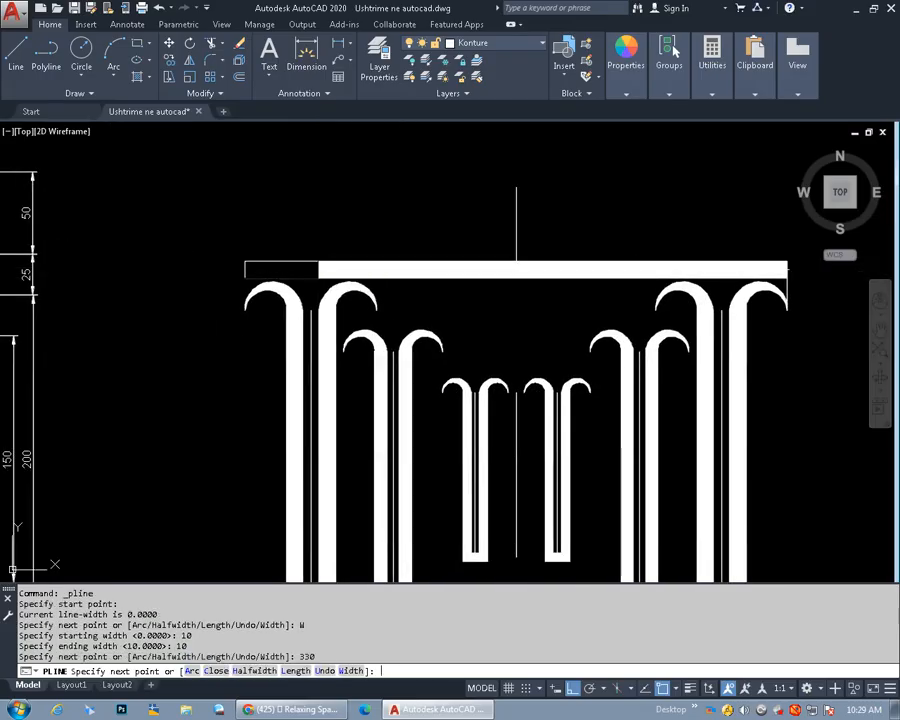
Continue the polyline to the apex of the guide line and down to the beam's right end, then close the pediment
left_click(516, 187)
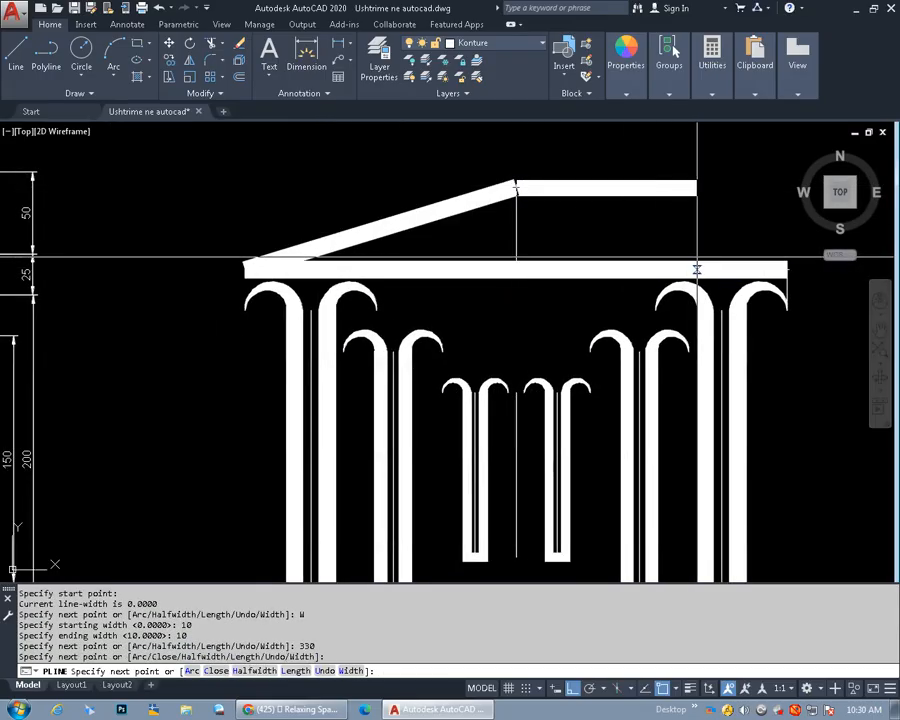
left_click(787, 268)
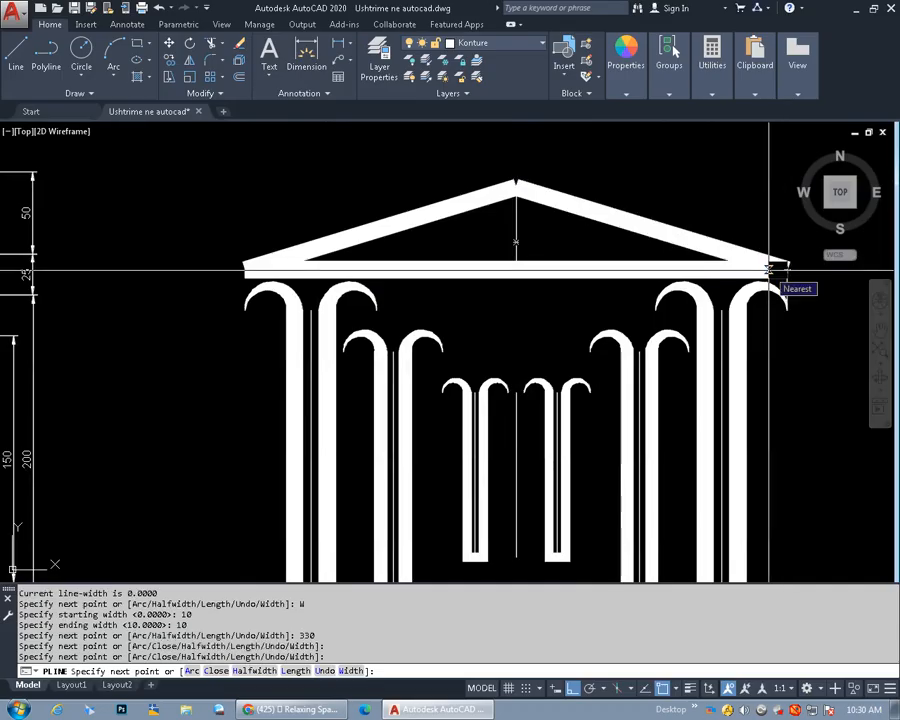
type("c")
key("Return")
Erase the symmetry axis, the six column centre lines and the two vertical guide lines of the pediment in the redrawn façade
scroll(547, 262, "down", 2)
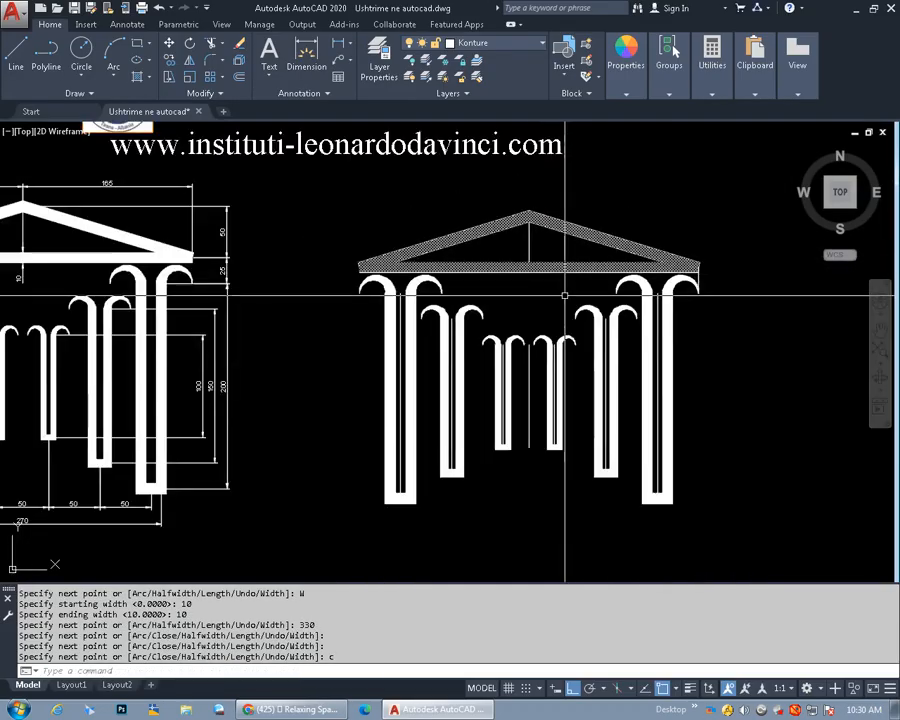
middle_click_drag(576, 304, 554, 277)
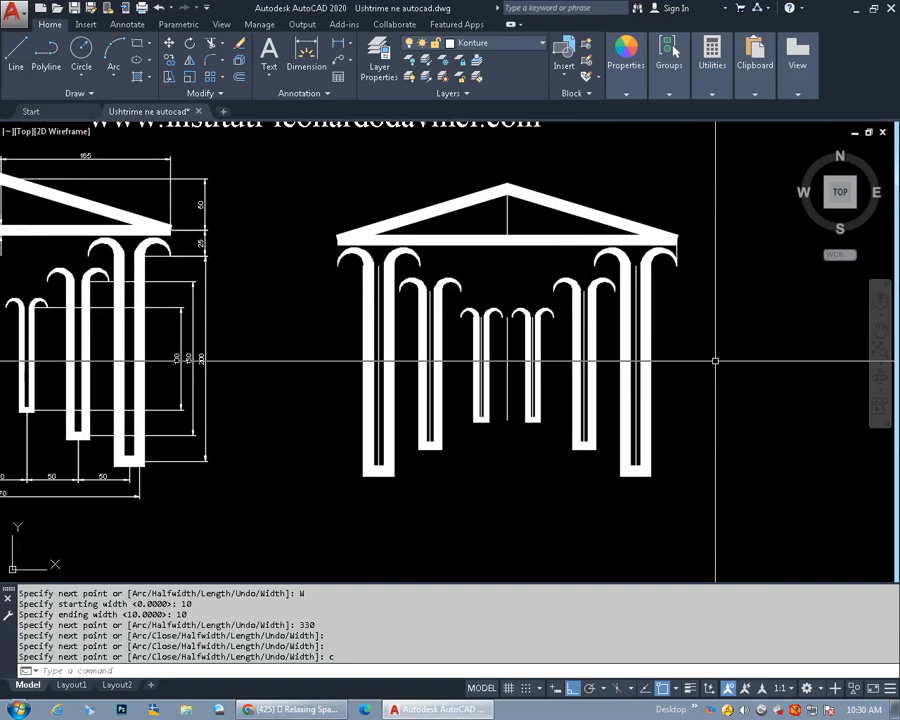
left_click(506, 342)
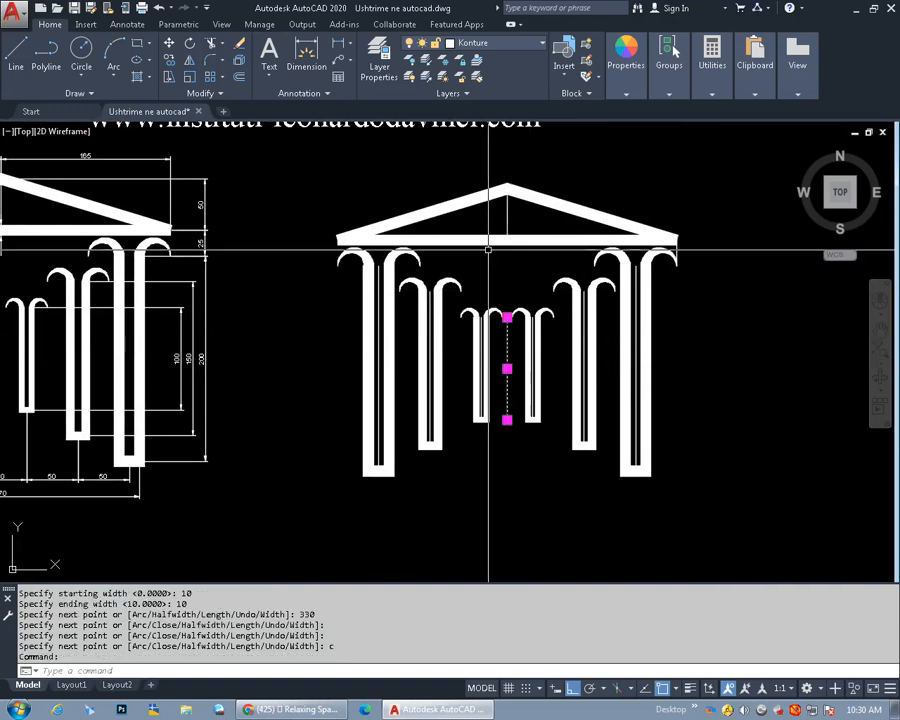
left_click(506, 205)
left_click(380, 270)
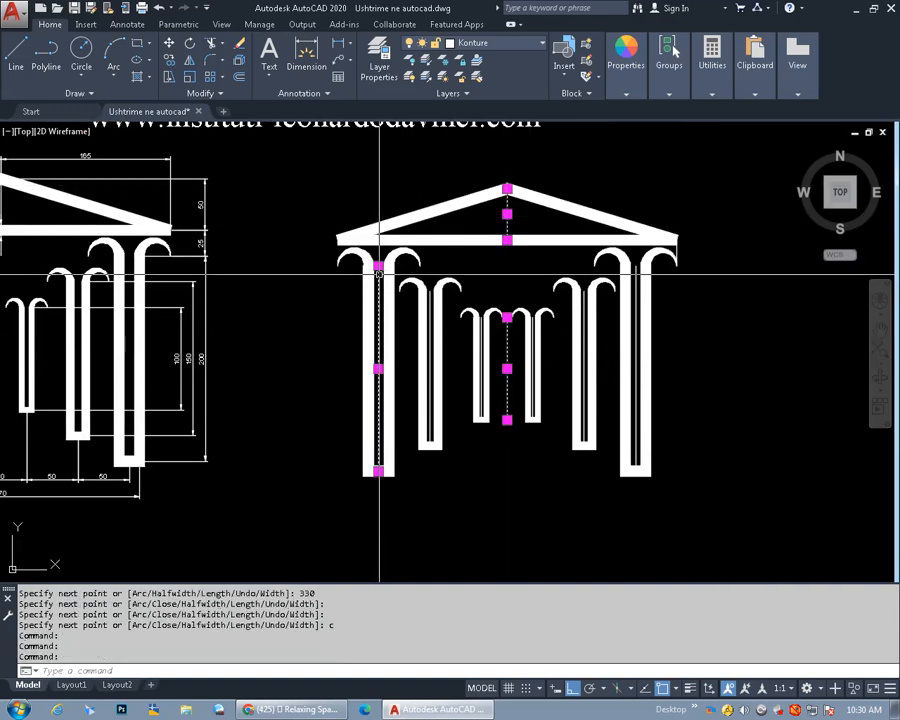
left_click(428, 305)
scroll(428, 304, "up", 4)
scroll(469, 325, "down", 2)
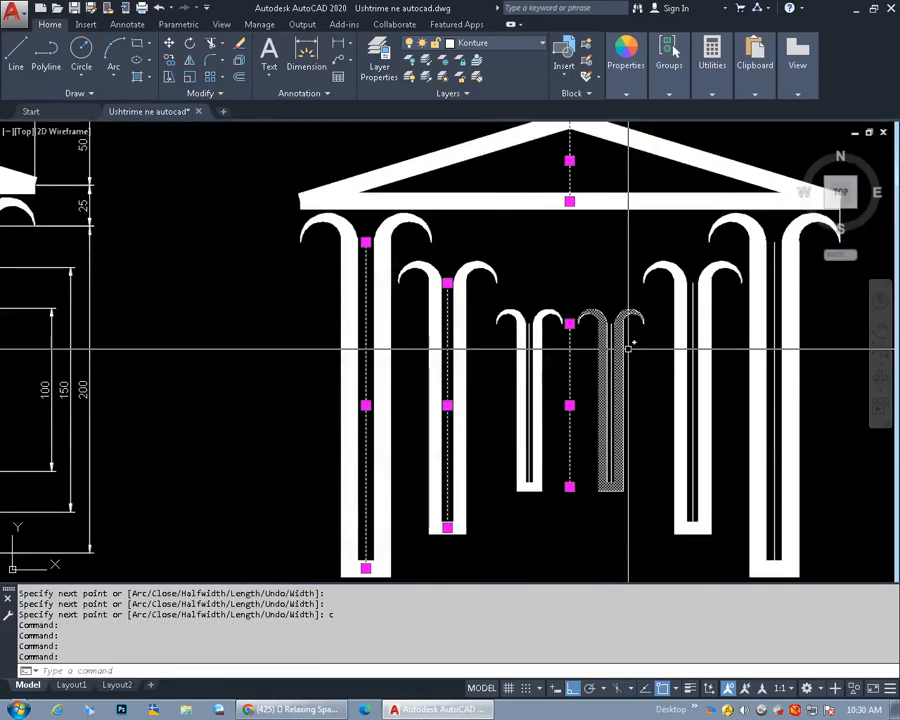
scroll(534, 325, "up", 4)
left_click(537, 330)
scroll(565, 318, "down", 4)
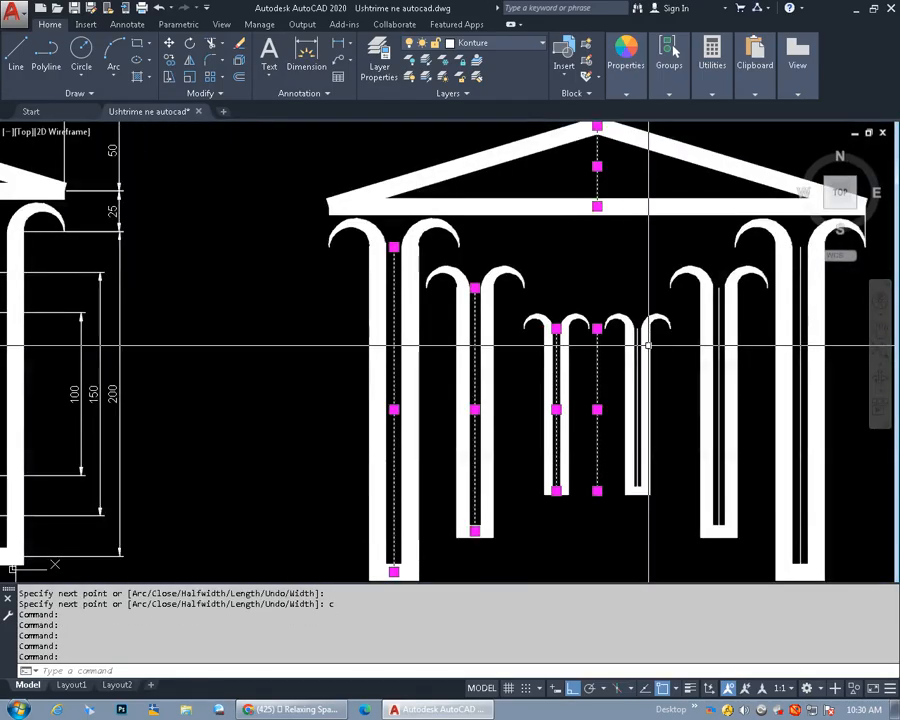
scroll(739, 285, "up", 2)
left_click(709, 297)
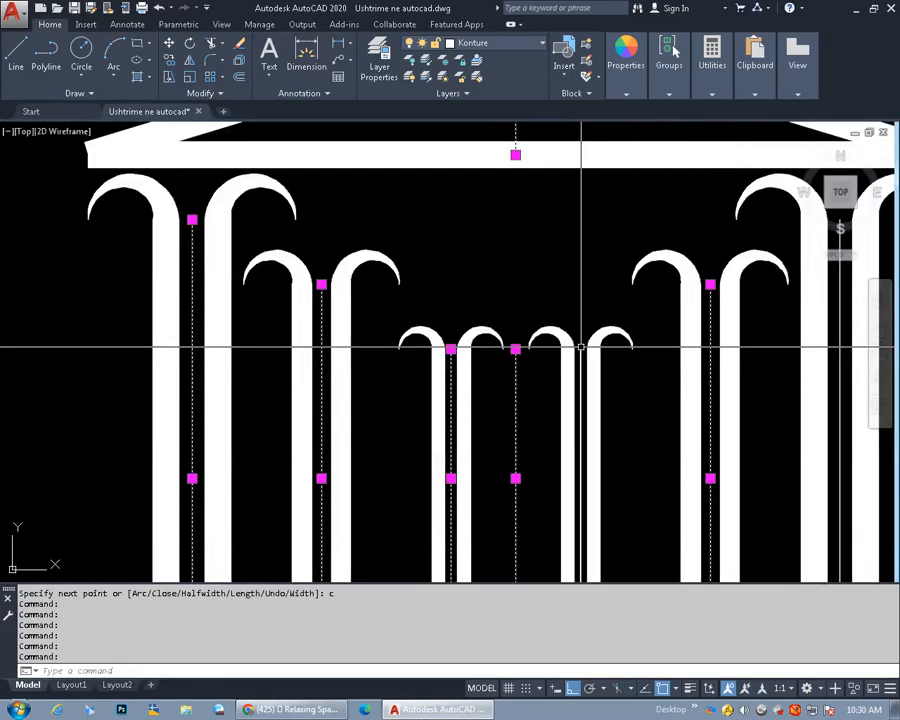
scroll(654, 344, "down", 2)
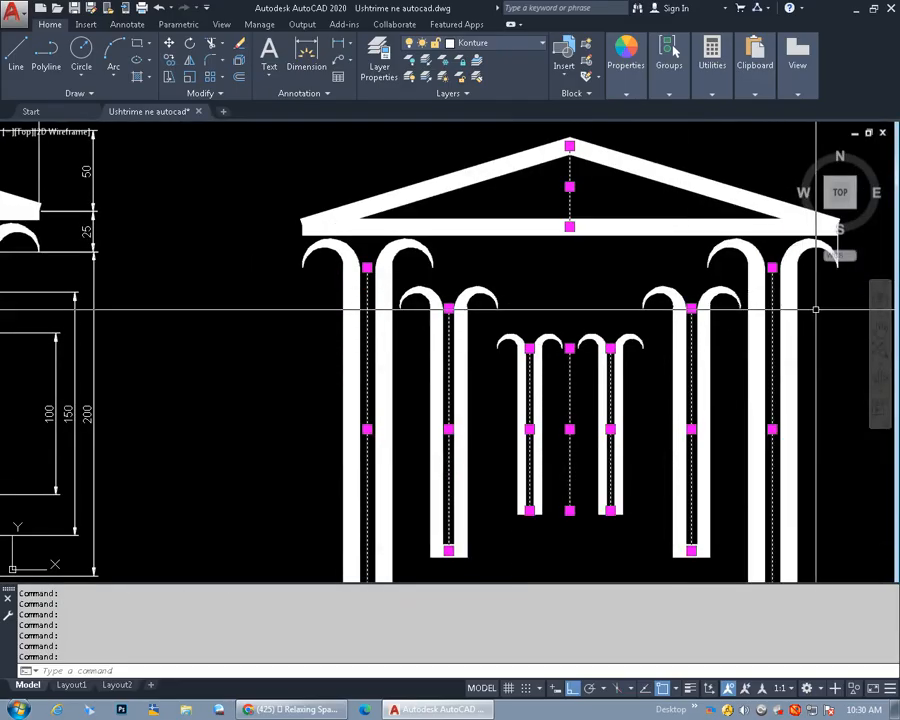
middle_click_drag(810, 306, 677, 306)
left_click(705, 258)
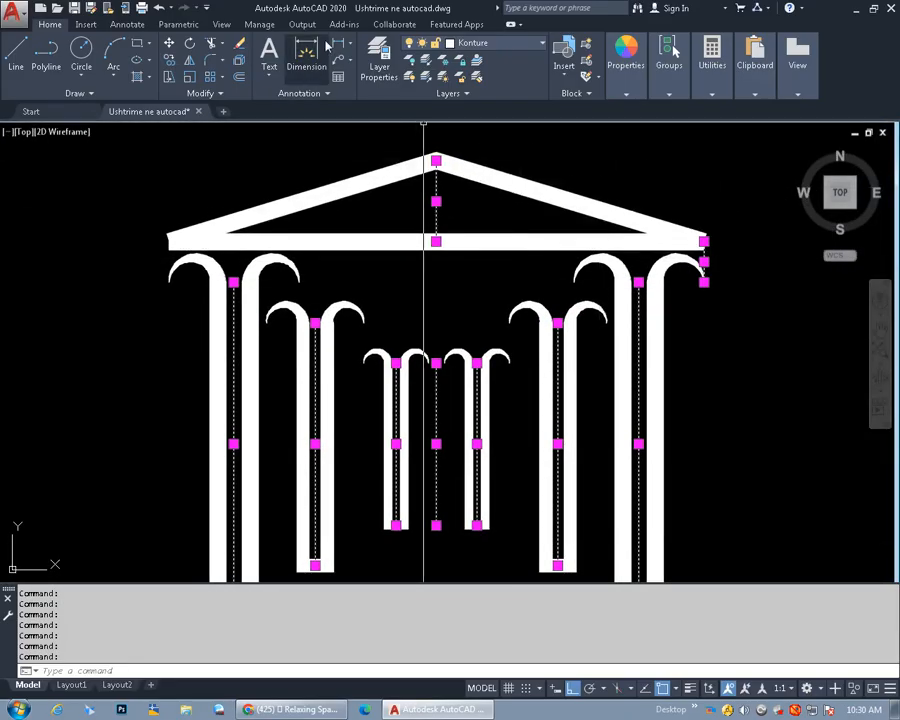
left_click(240, 44)
scroll(424, 285, "down", 4)
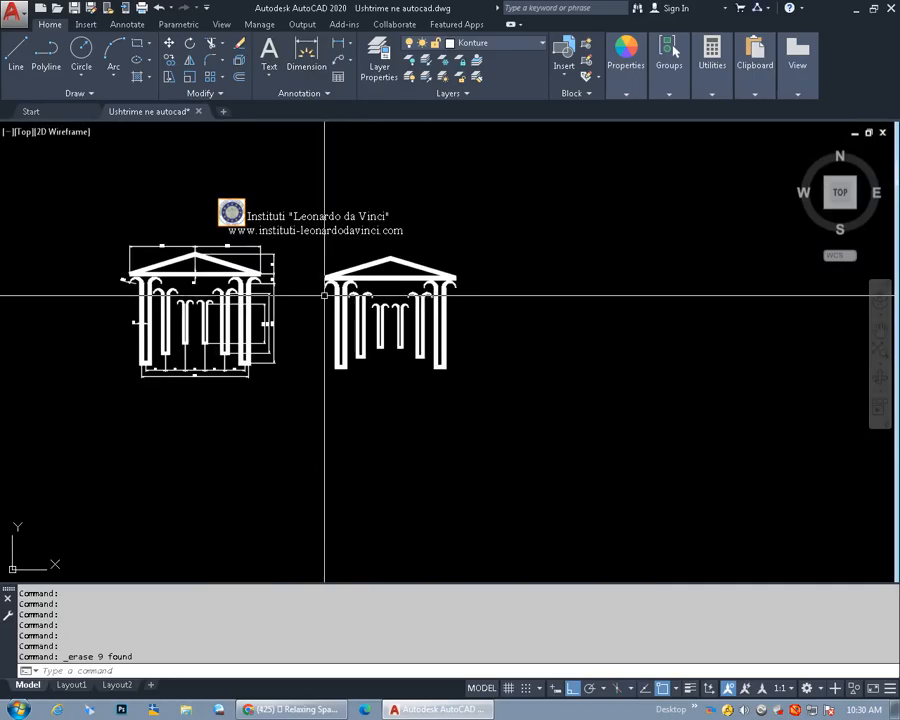
middle_click_drag(318, 293, 416, 327)
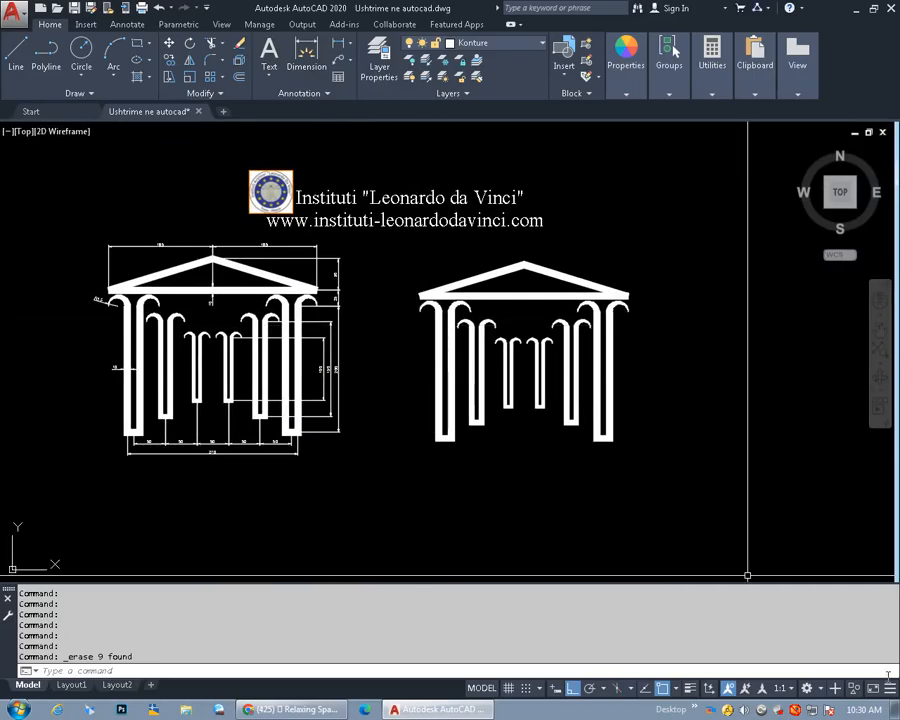